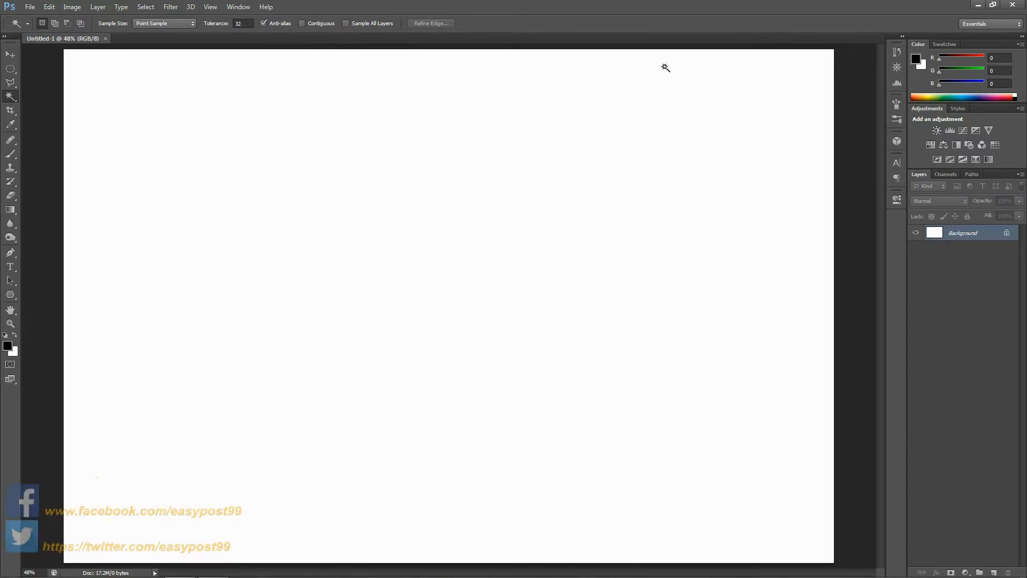
Add a new layer above the background and name it Squares
left_click(995, 572)
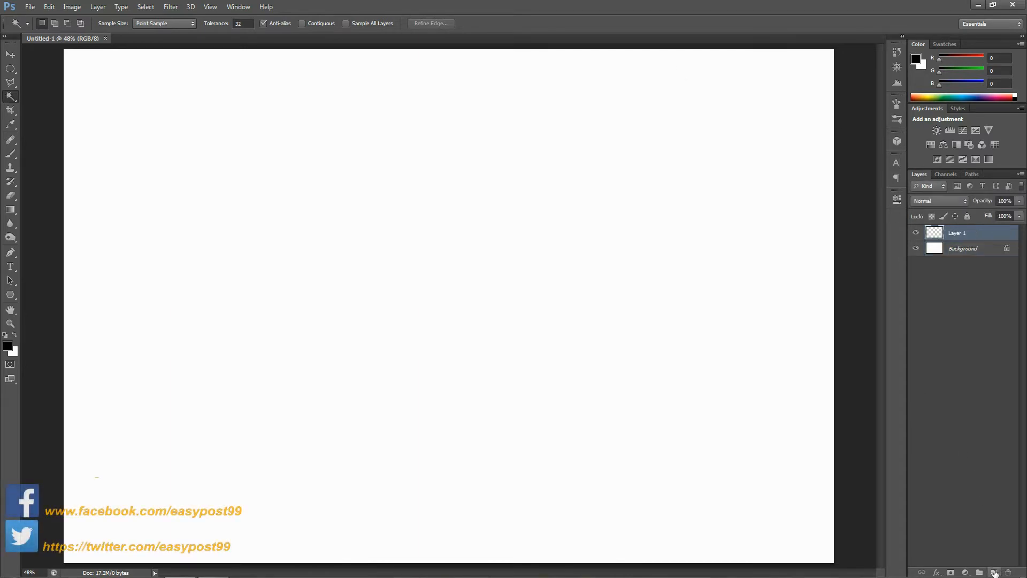
double_click(956, 233)
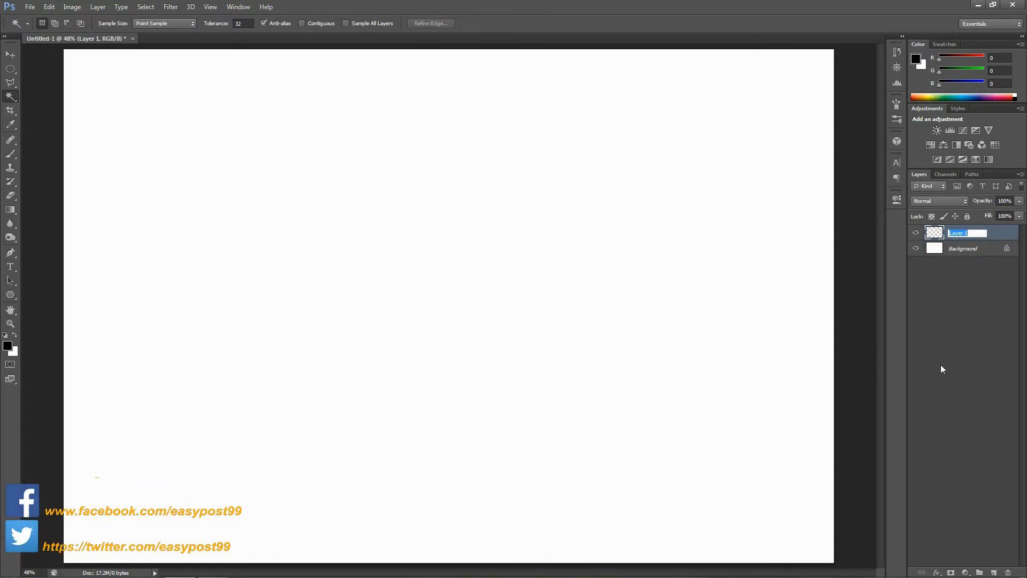
type("Squares")
key("Return")
Make a small square selection in the canvas's upper-left corner with the Rectangular Marquee tool
left_click(14, 72)
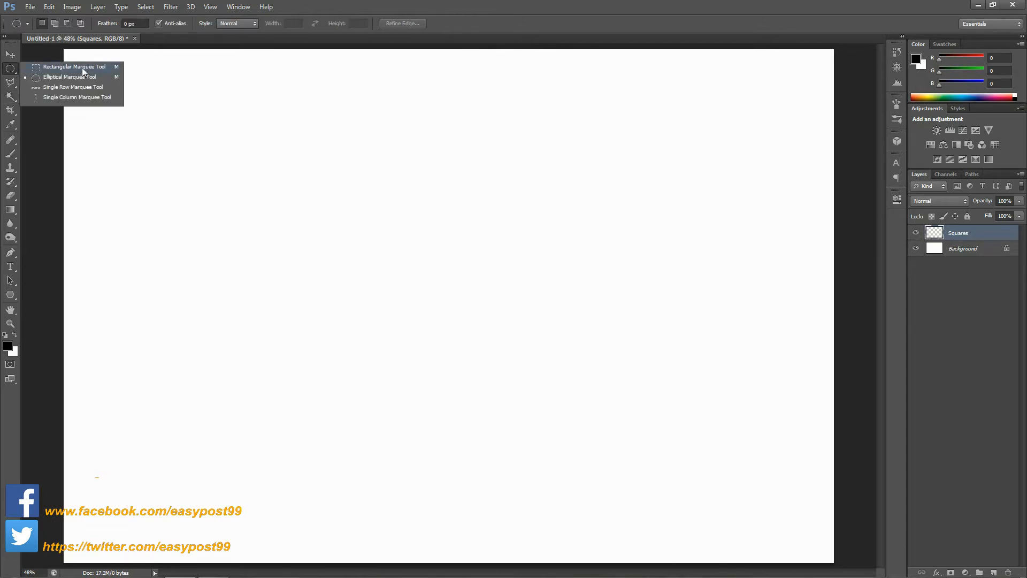
left_click(82, 68)
left_click_drag(74, 59, 128, 125)
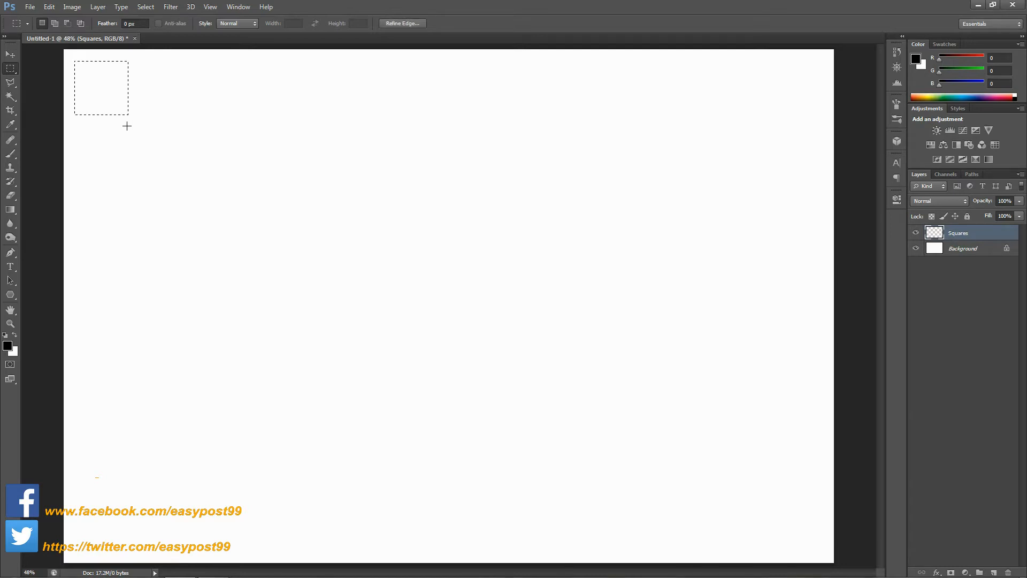
Fill the square selection with black at 100% opacity in Normal mode and deselect it
left_click(48, 6)
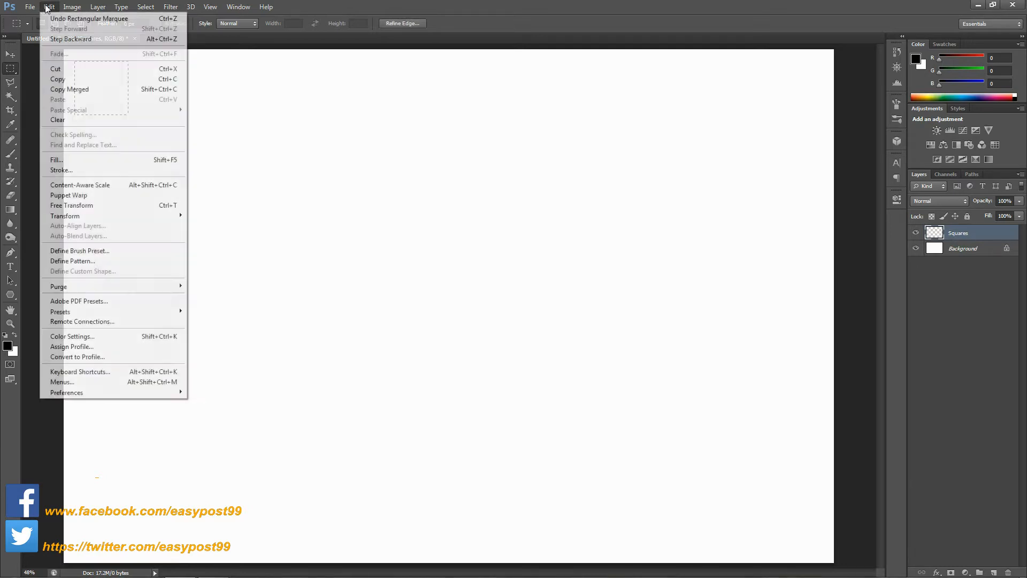
left_click(88, 160)
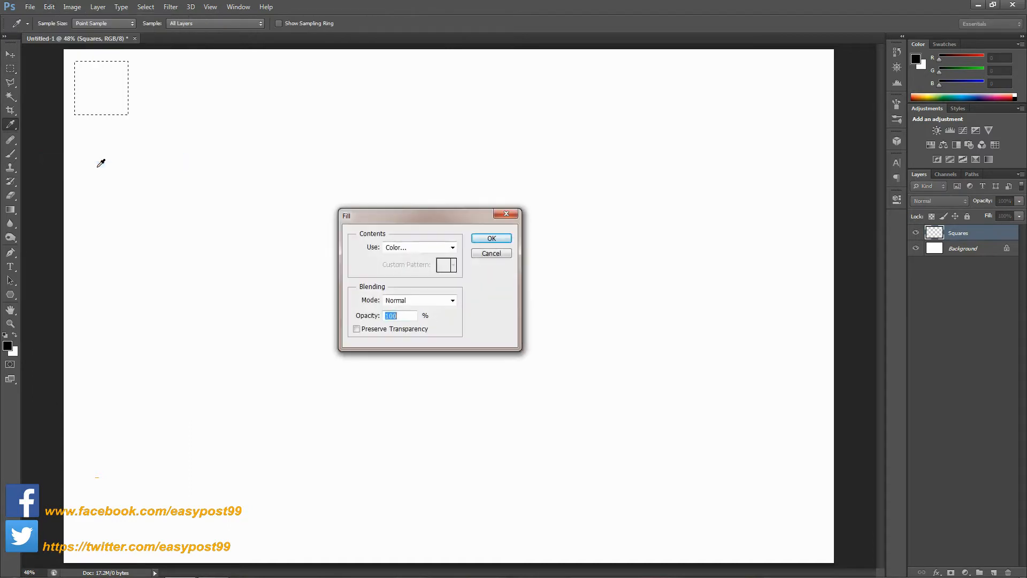
left_click(453, 247)
left_click(438, 327)
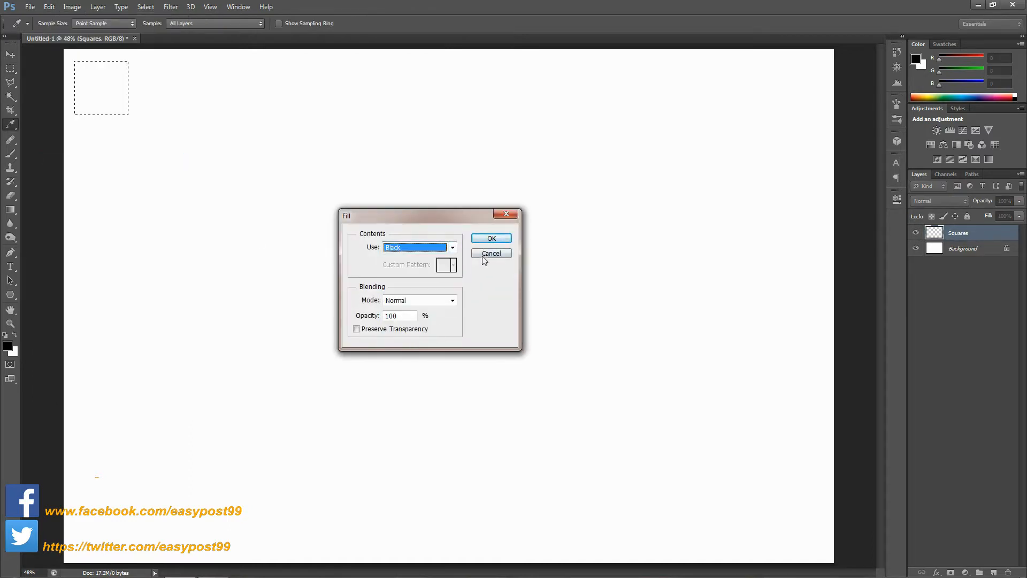
left_click(480, 242)
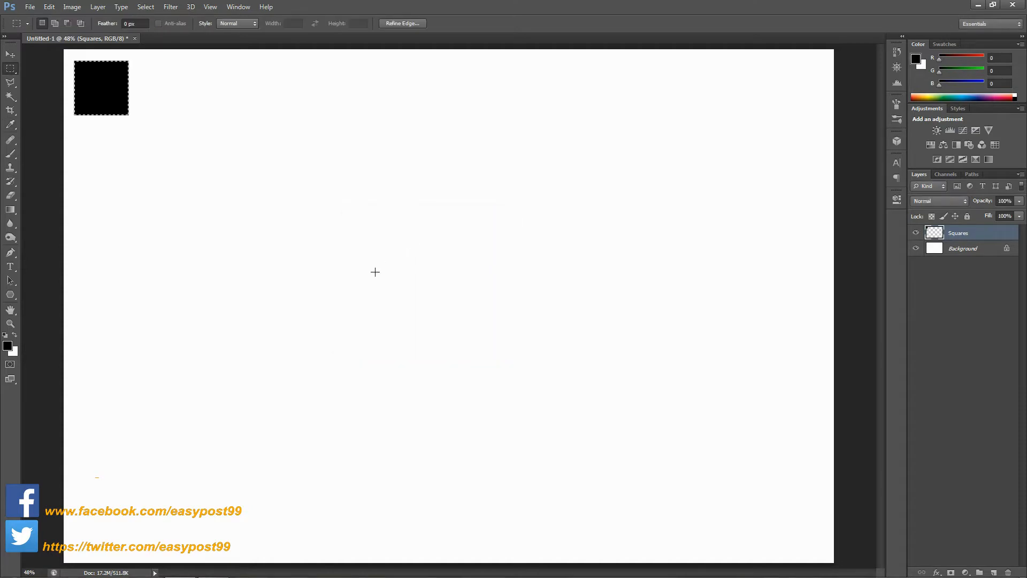
key("ctrl+d")
Duplicate the Squares layer and free-transform a copy of the square horizontally to X 393 px, leaving a narrow gap
key("ctrl+j")
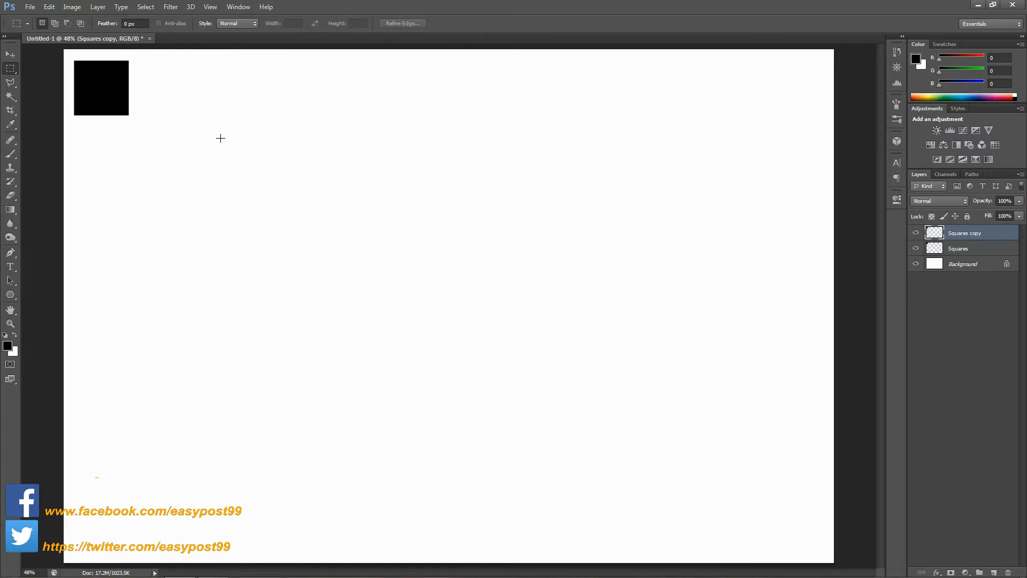
key("ctrl+alt+t")
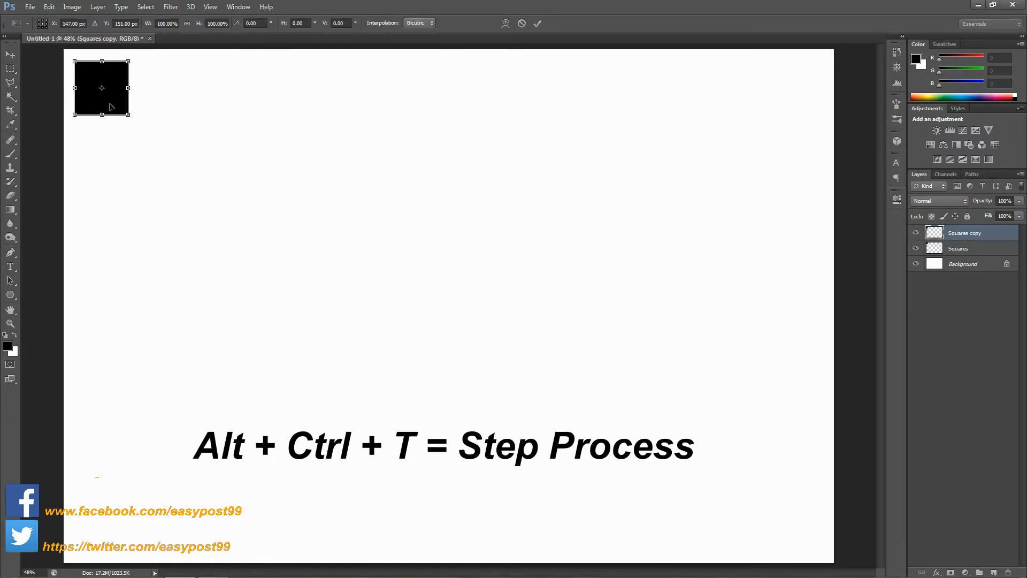
left_click_drag(111, 106, 173, 105)
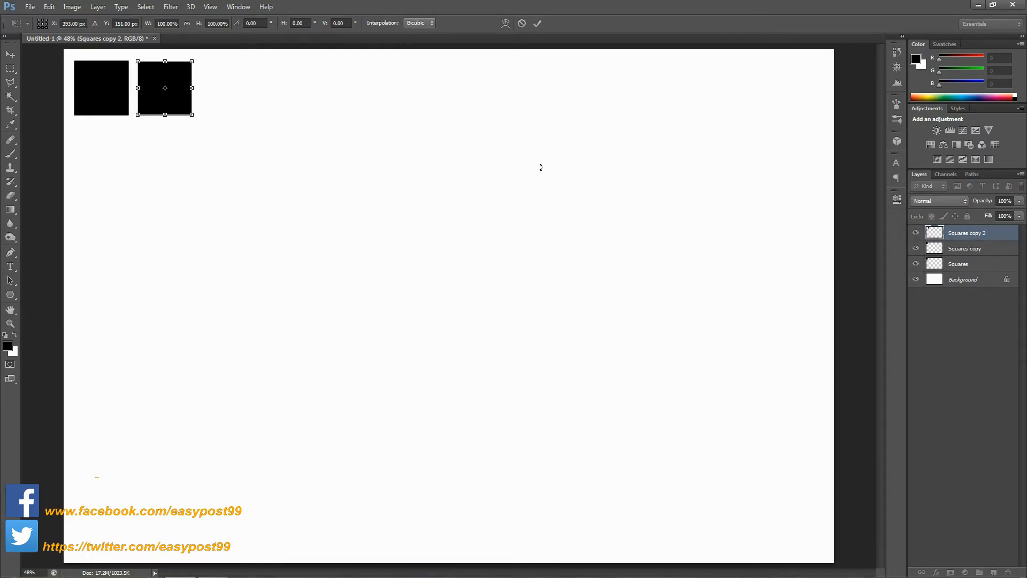
left_click(537, 22)
key("m")
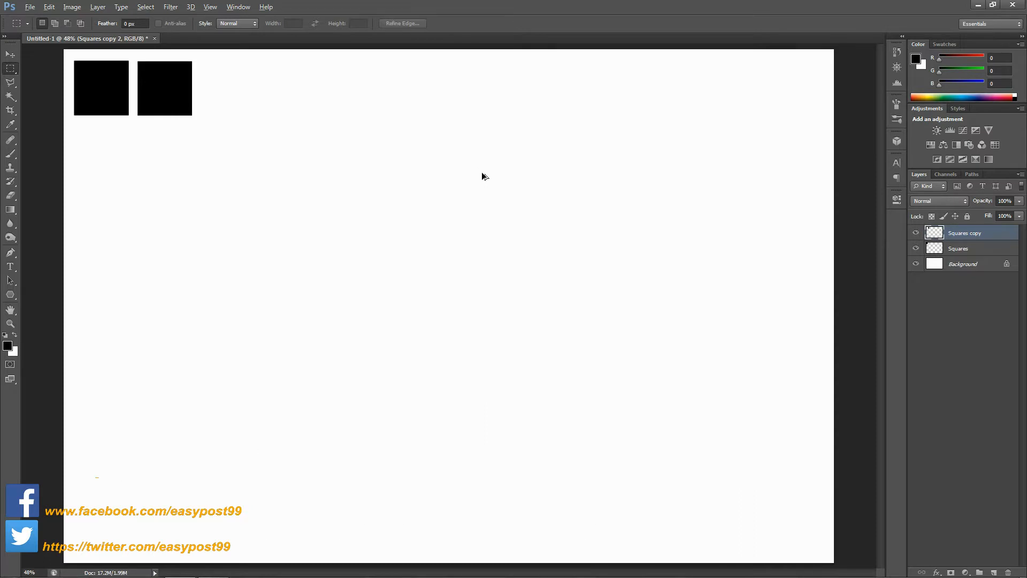
Repeat the copy-and-transform on new layers until twelve squares form a row across the canvas
key("ctrl+alt+shift+t")
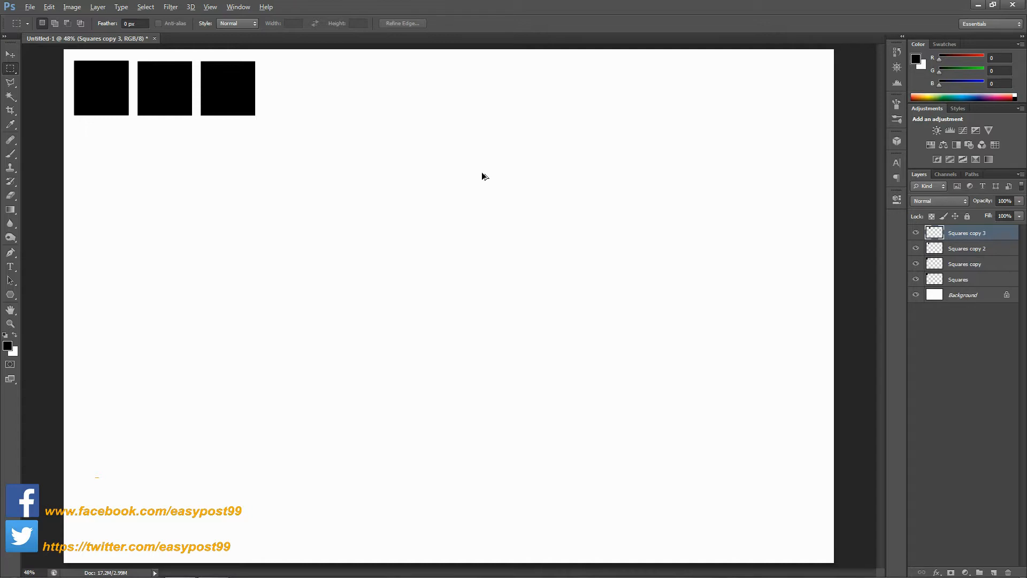
key("ctrl+alt+shift+t")
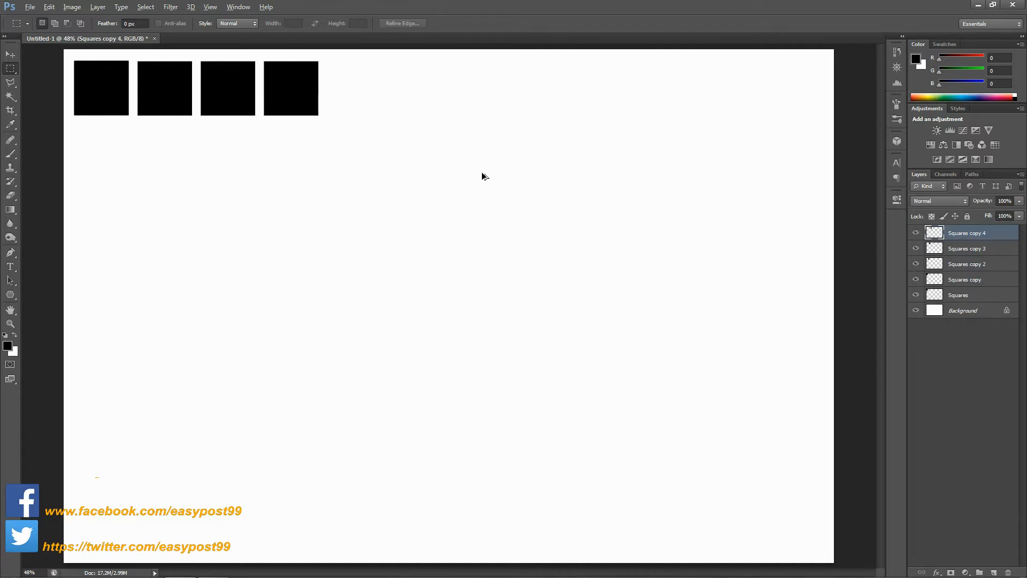
key("ctrl+alt+shift+t")
key("ctrl+alt+shift+t")
key("ctrl+alt+shift+t")
key("ctrl+alt+shift+t")
key("ctrl+alt+shift+t")
key("ctrl+alt+shift+t")
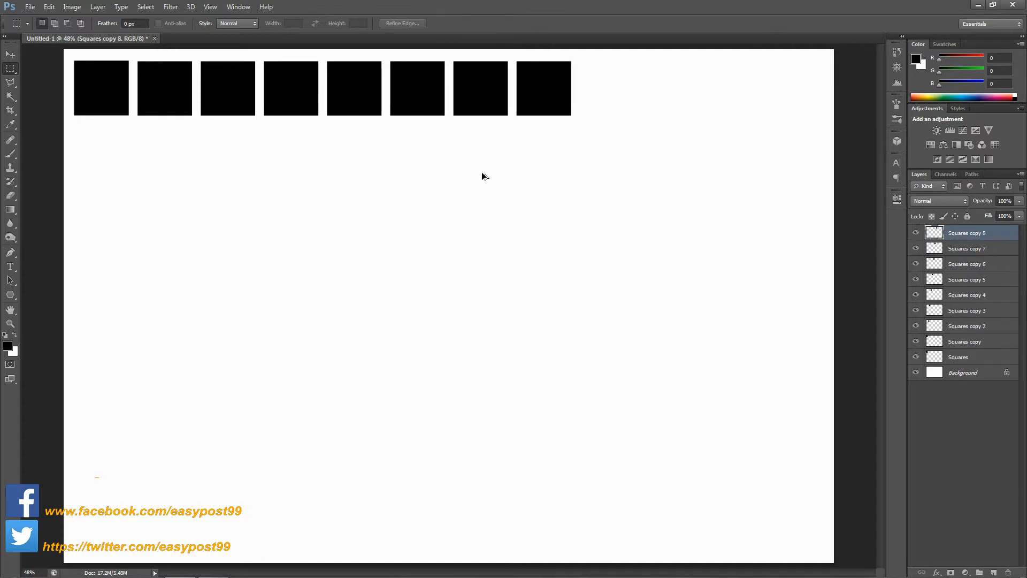
key("ctrl+alt+shift+t")
key("ctrl+alt+shift+t")
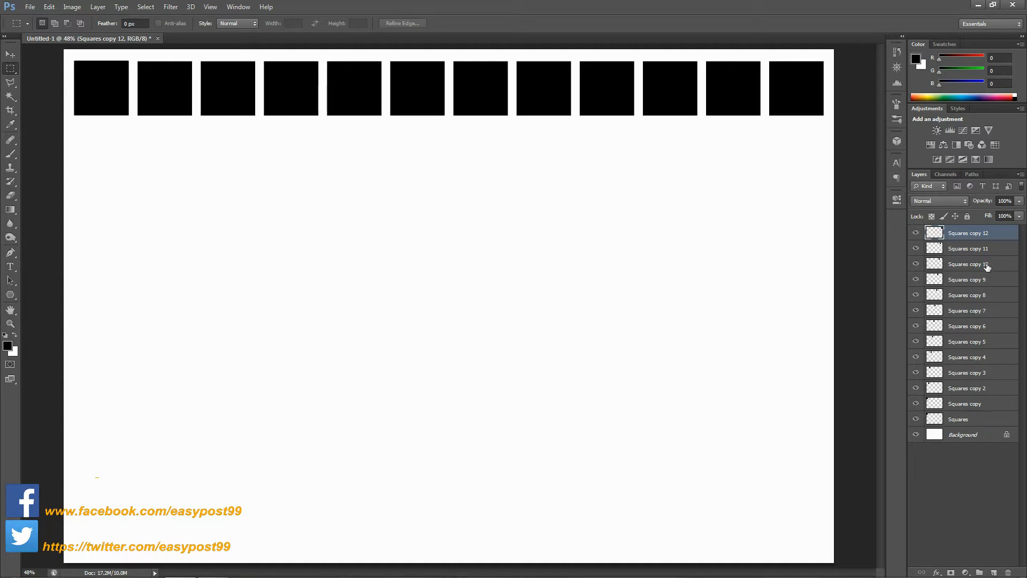
Merge all the square layers into one and undo the merge
left_click(984, 422, "shift")
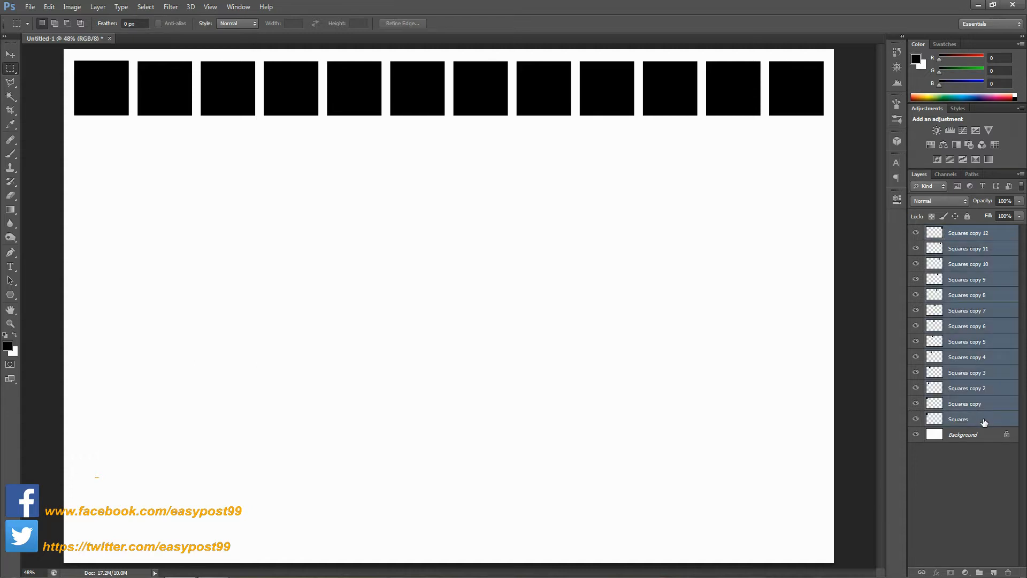
key("ctrl+e")
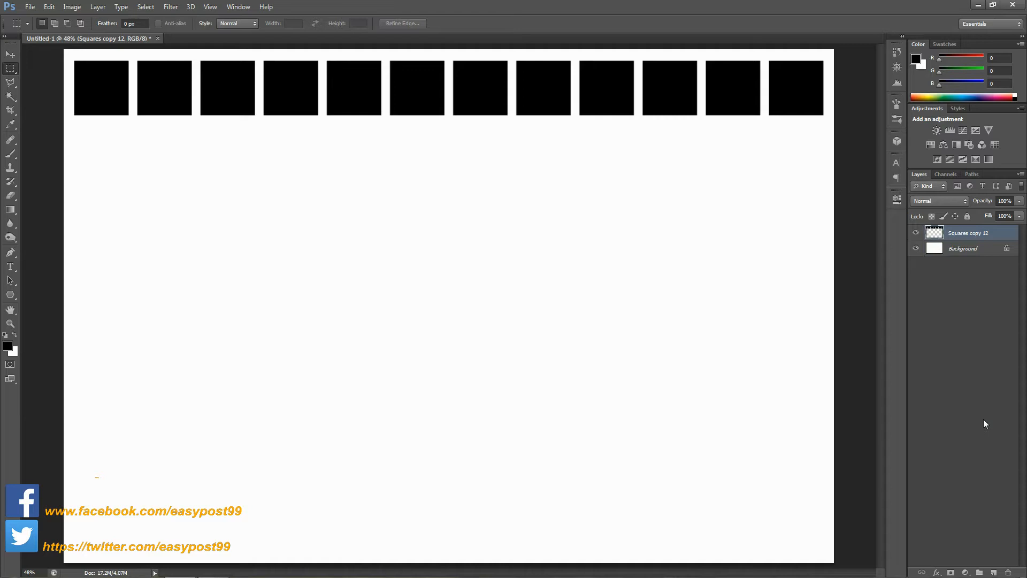
key("ctrl+z")
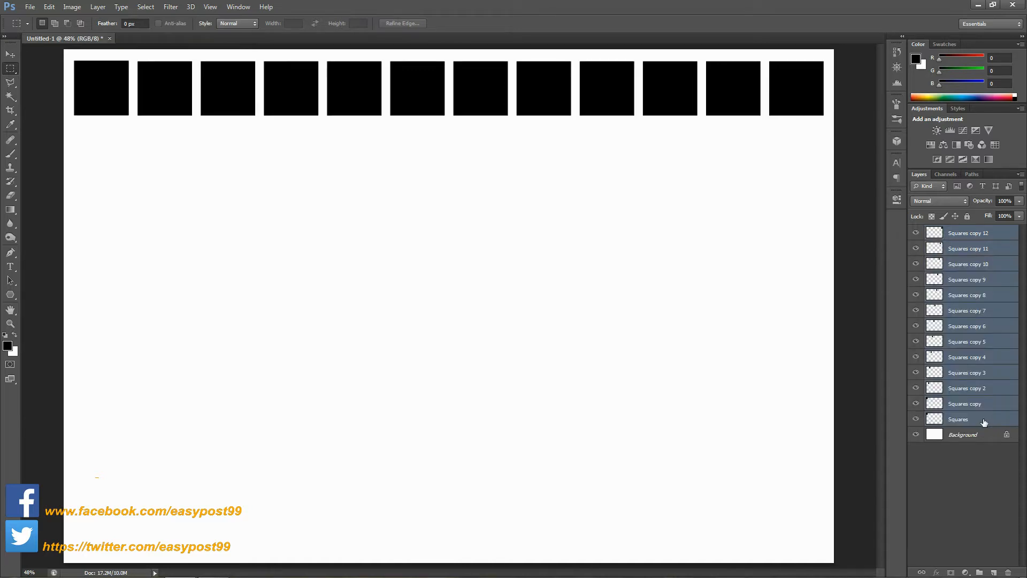
Delete every copied square layer, from Squares copy to Squares copy 12, keeping only the original Squares layer
left_click(985, 436)
left_click(982, 419)
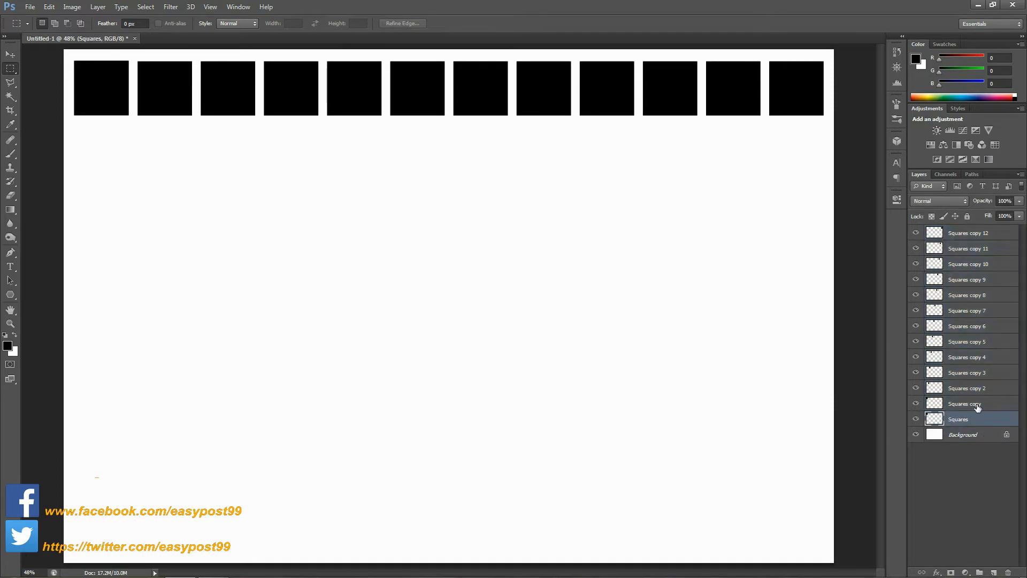
left_click(984, 404)
left_click(984, 237)
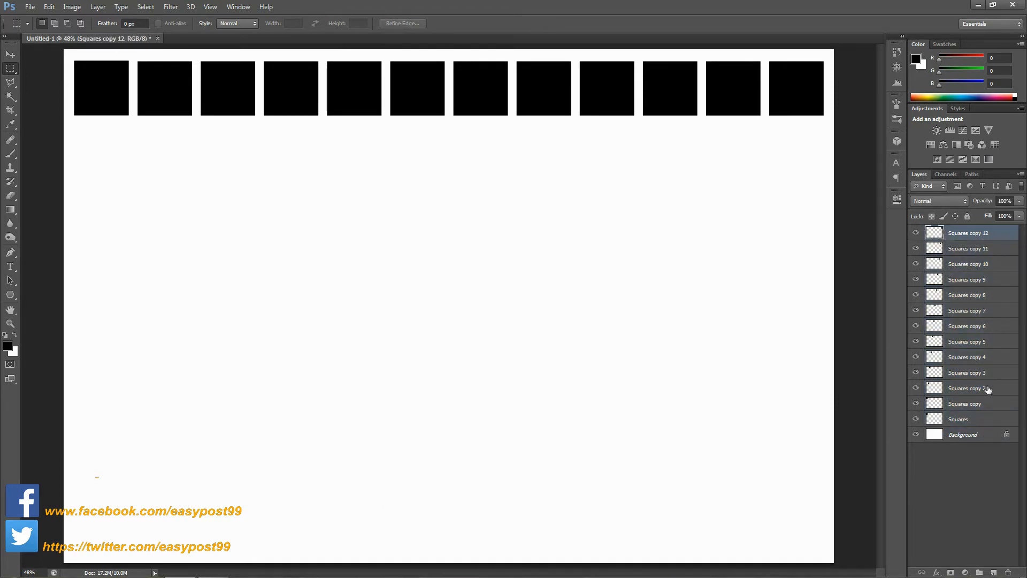
left_click(991, 406, "shift")
left_click_drag(973, 237, 1008, 570)
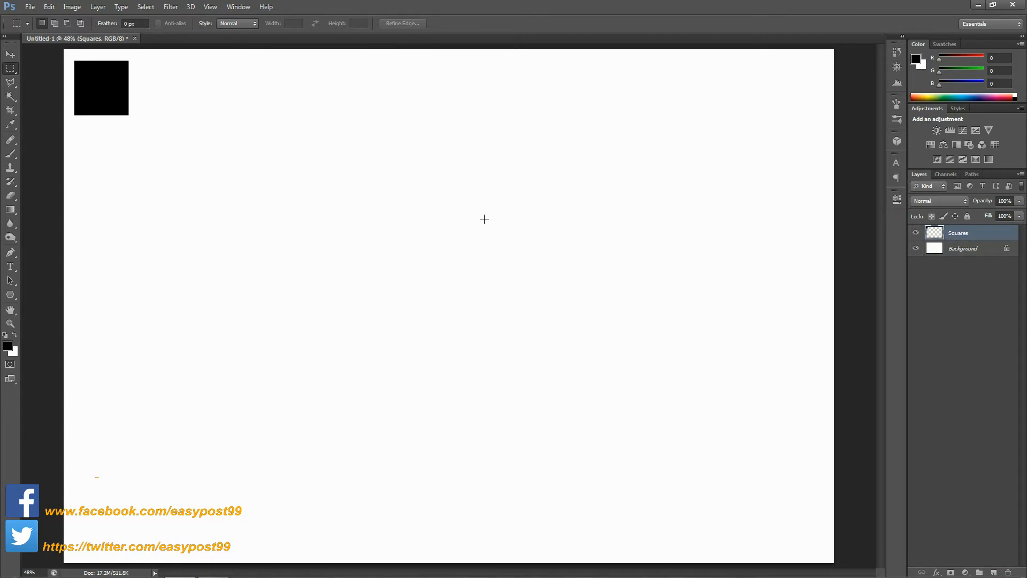
Select the black square with the Magic Wand and free-transform a copy within the Squares layer to X 389 px
left_click(9, 98)
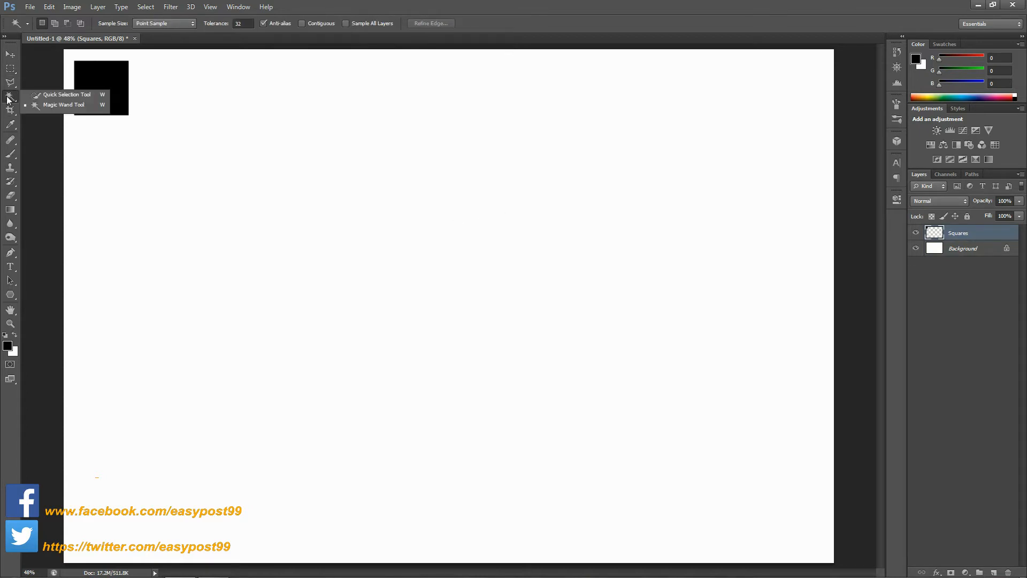
left_click(54, 106)
left_click(115, 90)
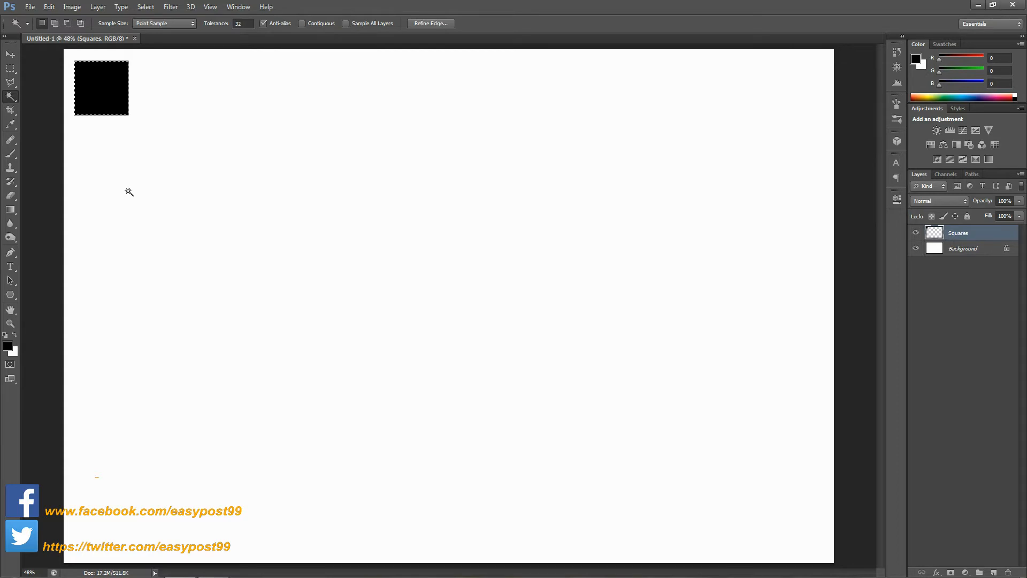
key("ctrl+t")
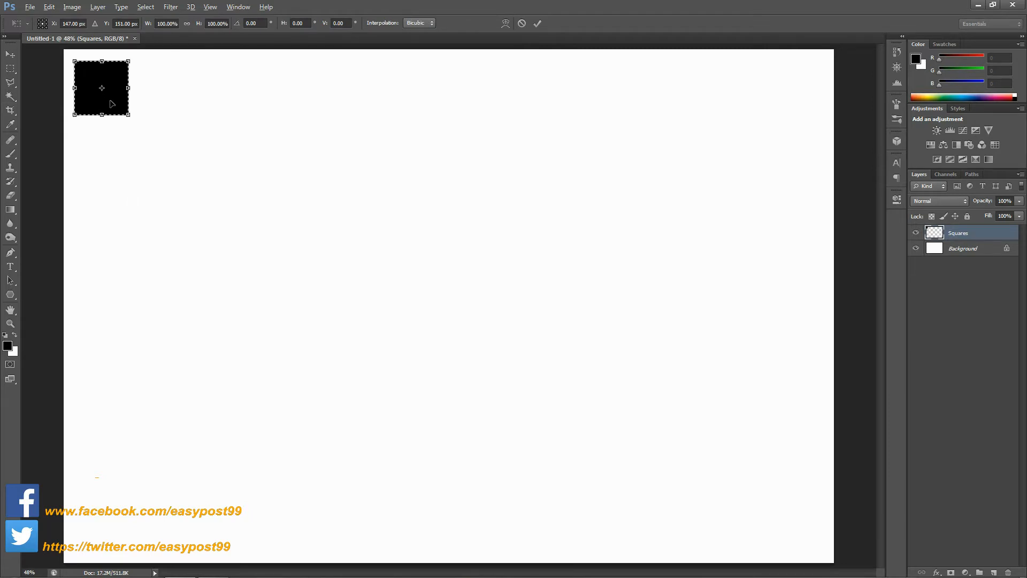
left_click_drag(112, 103, 173, 99)
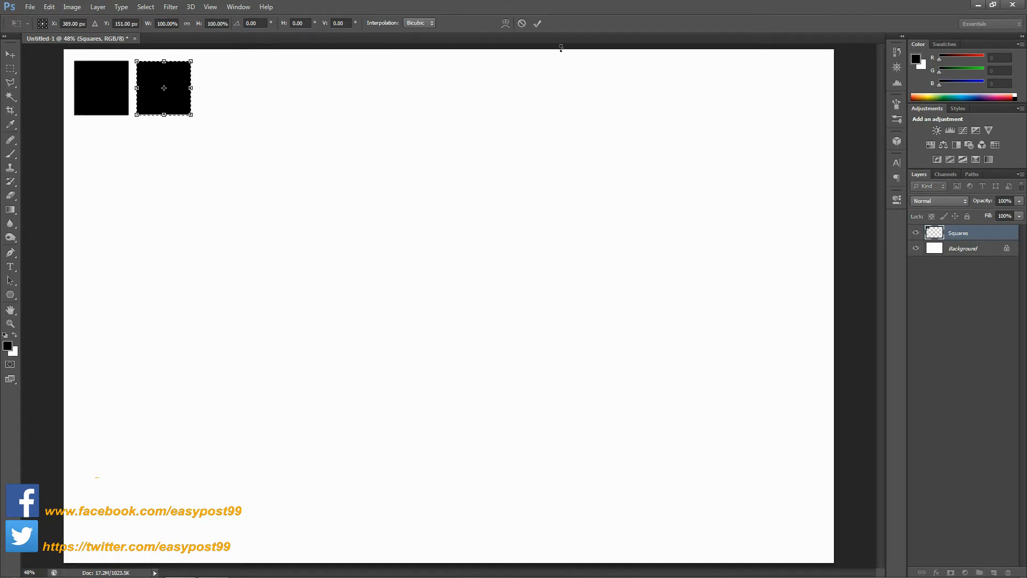
left_click(535, 24)
key("w")
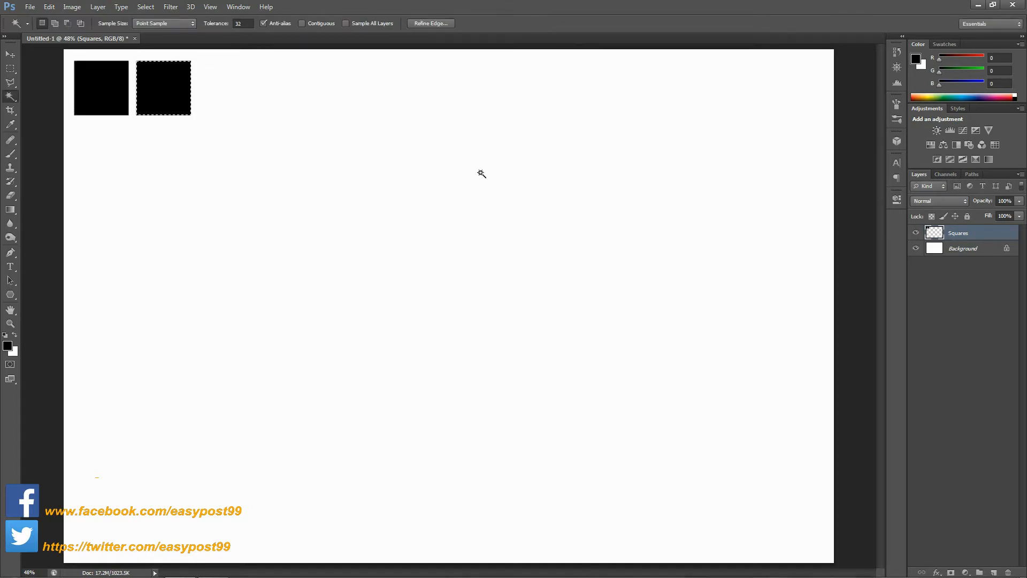
Repeat the copy-and-transform within the Squares layer until twelve evenly spaced squares fill the top row
key("alt")
key("ctrl+alt+shift+t")
key("ctrl+alt+shift+t")
key("ctrl+alt+shift+t")
key("ctrl+alt+shift+t")
key("ctrl+alt+shift+t")
key("ctrl+alt+shift+t")
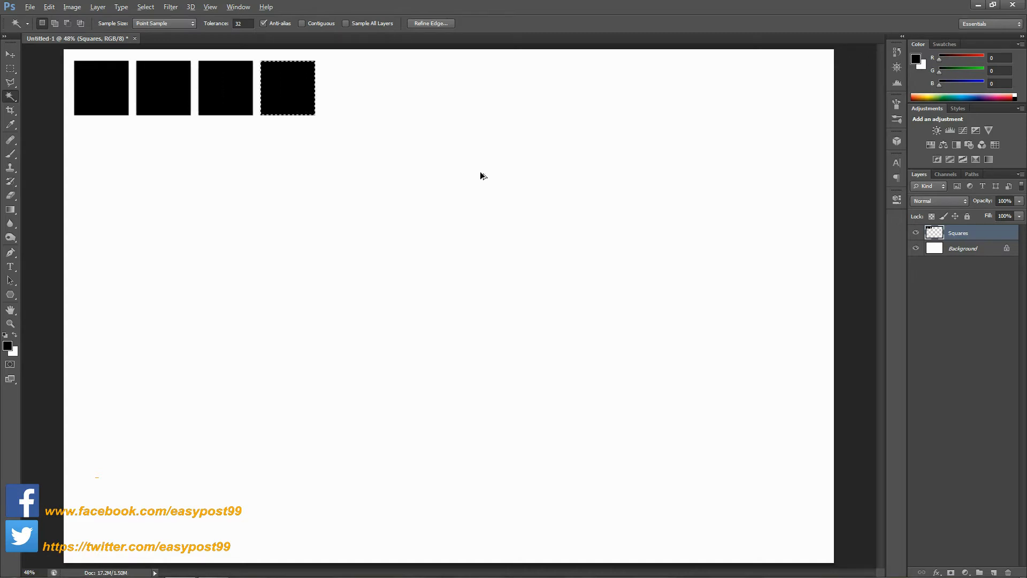
key("ctrl+alt+shift+t")
key("ctrl+alt+shift+t")
key("ctrl+alt+shift+t")
key("ctrl+alt+shift+t")
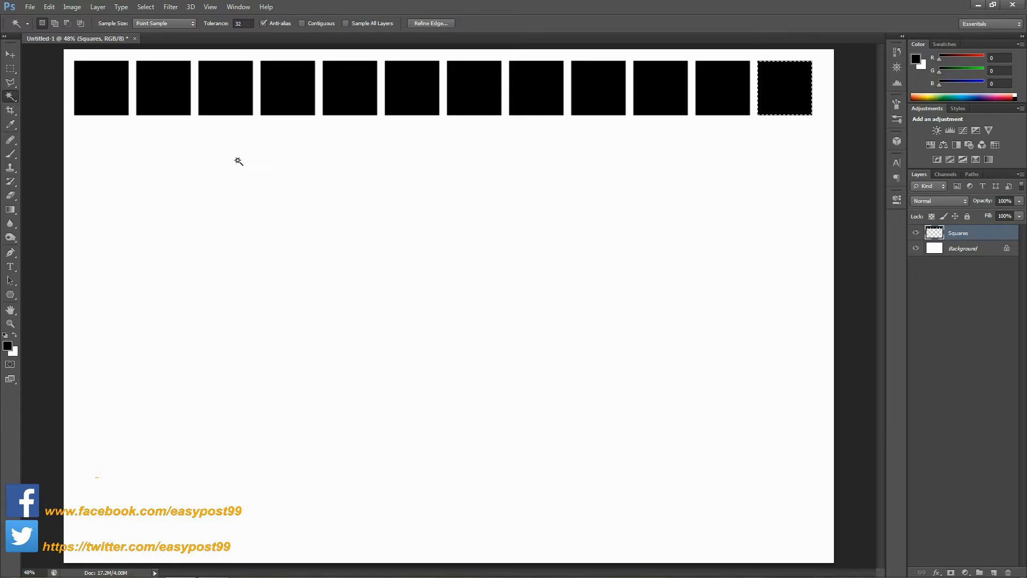
Select all twelve squares in the row and free-transform a copy straight down to Y 386 px as a second row
left_click(115, 95)
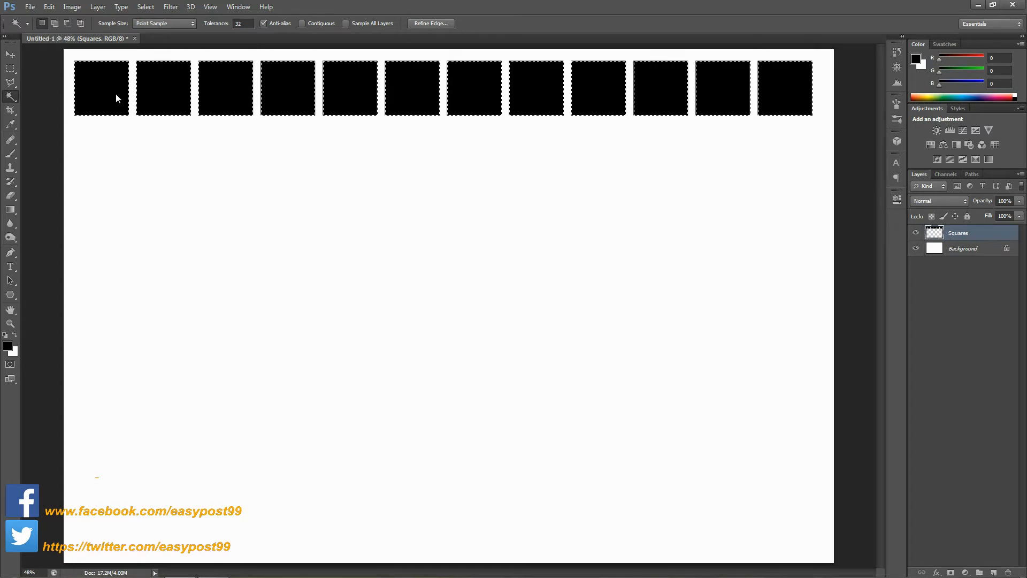
key("alt")
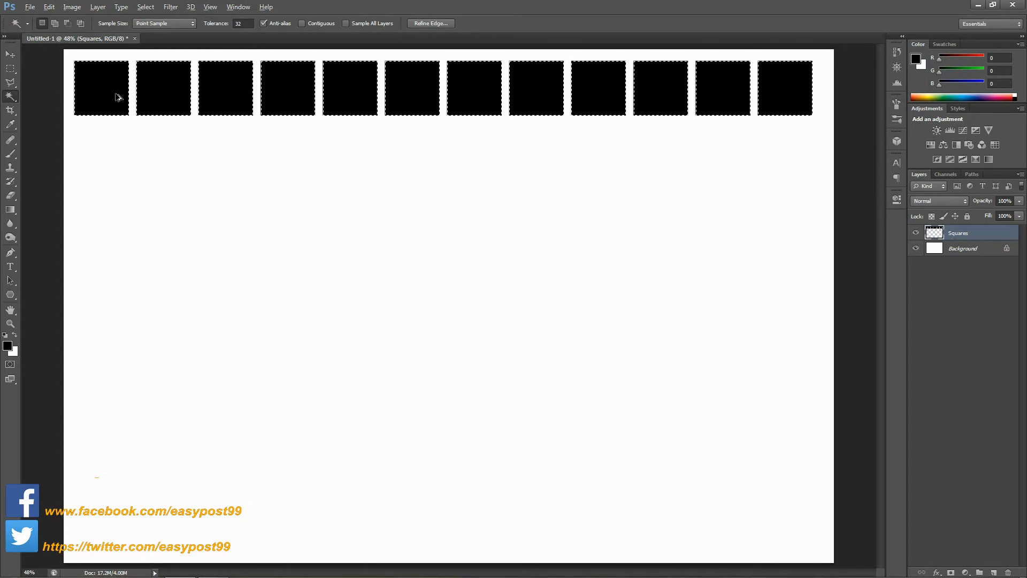
key("ctrl+alt+t")
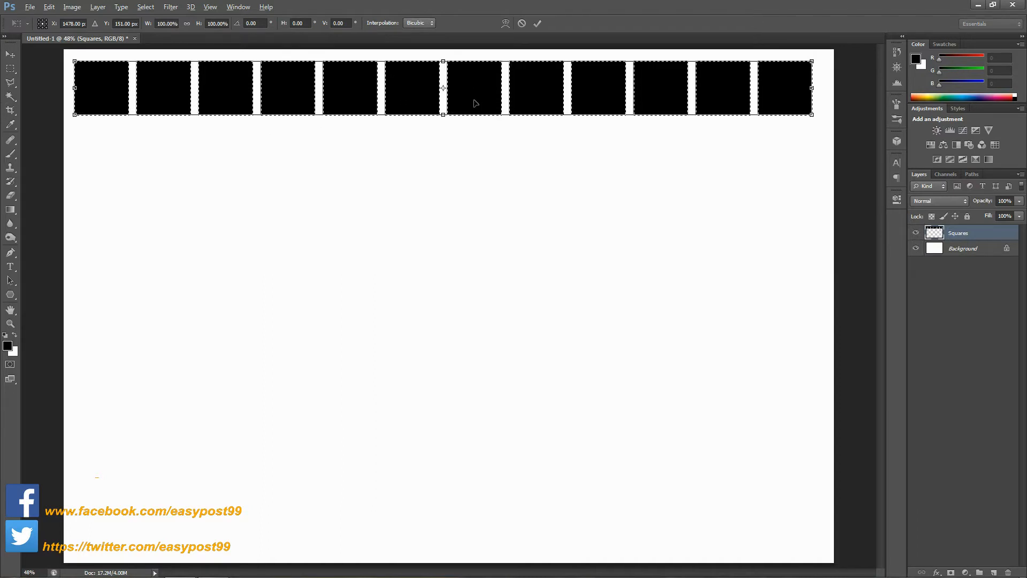
left_click_drag(473, 103, 472, 162)
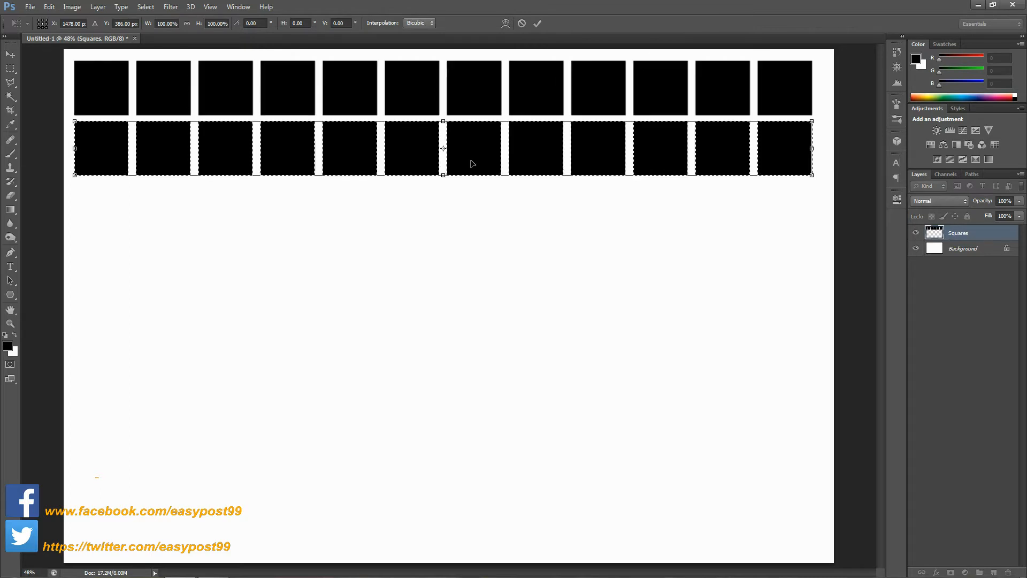
left_click(538, 24)
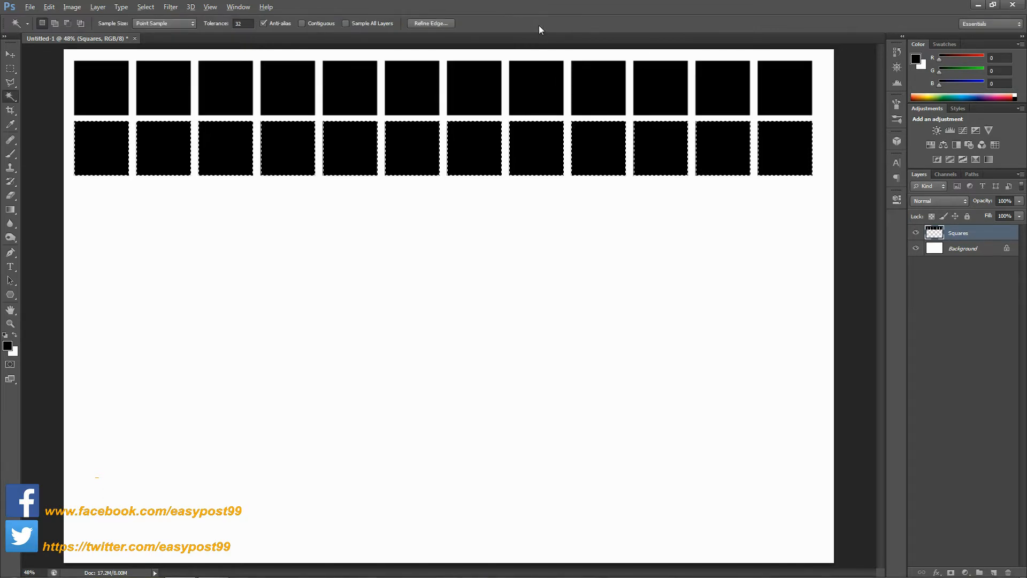
Repeat the row's copy-and-transform six times to fill the canvas with eight rows of squares
key("ctrl+shift+alt+t")
key("ctrl+shift+alt+t")
key("ctrl+shift+alt+t")
key("ctrl+shift+alt+t")
key("ctrl+shift+alt+t")
key("ctrl+shift+alt+t")
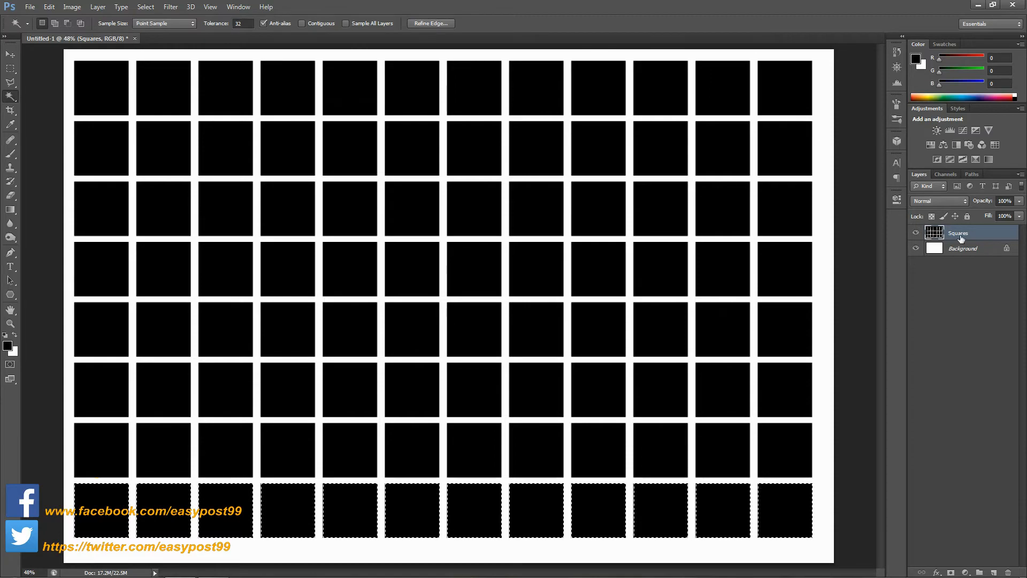
Delete the Squares layer and add a new empty layer named Oval
left_click_drag(960, 236, 1007, 571)
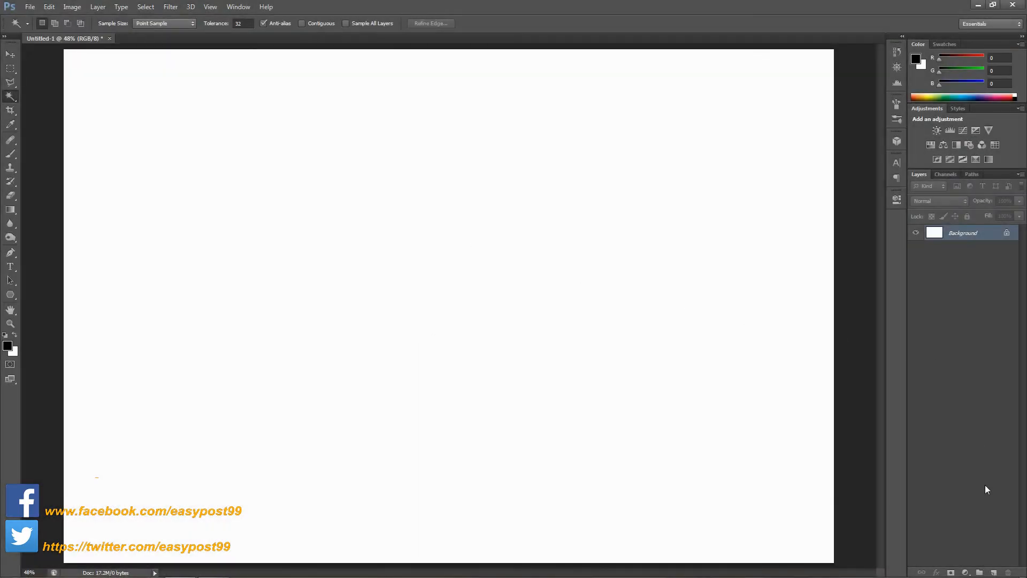
left_click(993, 571)
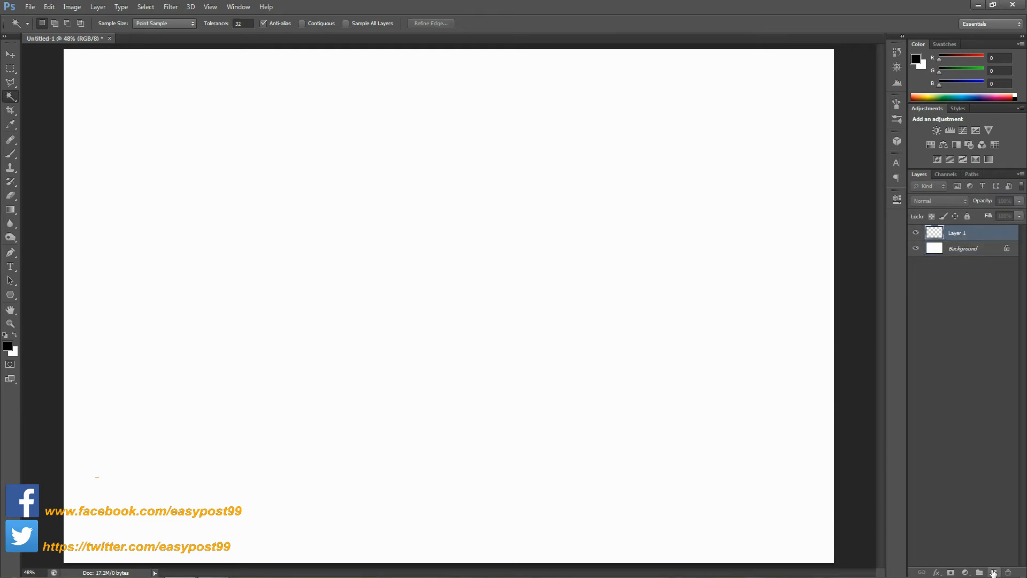
double_click(958, 234)
type("Ov")
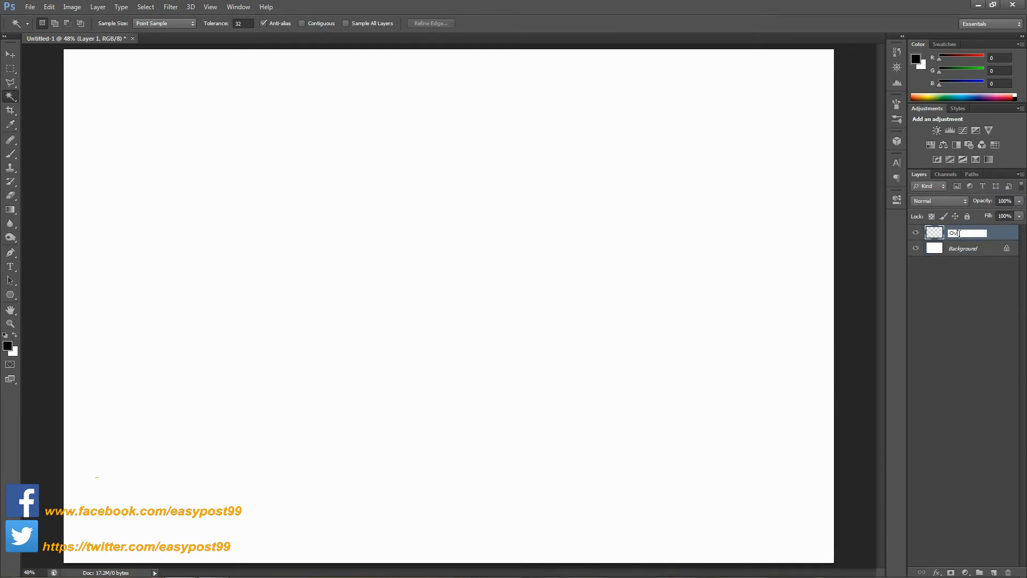
type("al")
key("Return")
Draw a tall elliptical selection in the canvas's upper middle and fill it with red ff0000 on the Oval layer
left_click(10, 68)
left_click(88, 81)
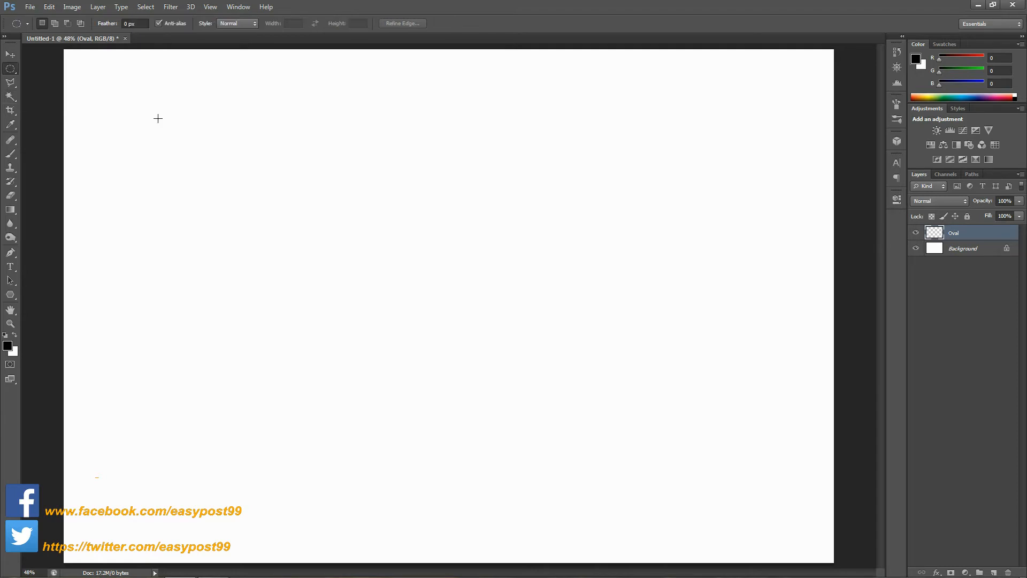
left_click_drag(387, 97, 481, 271)
left_click(49, 7)
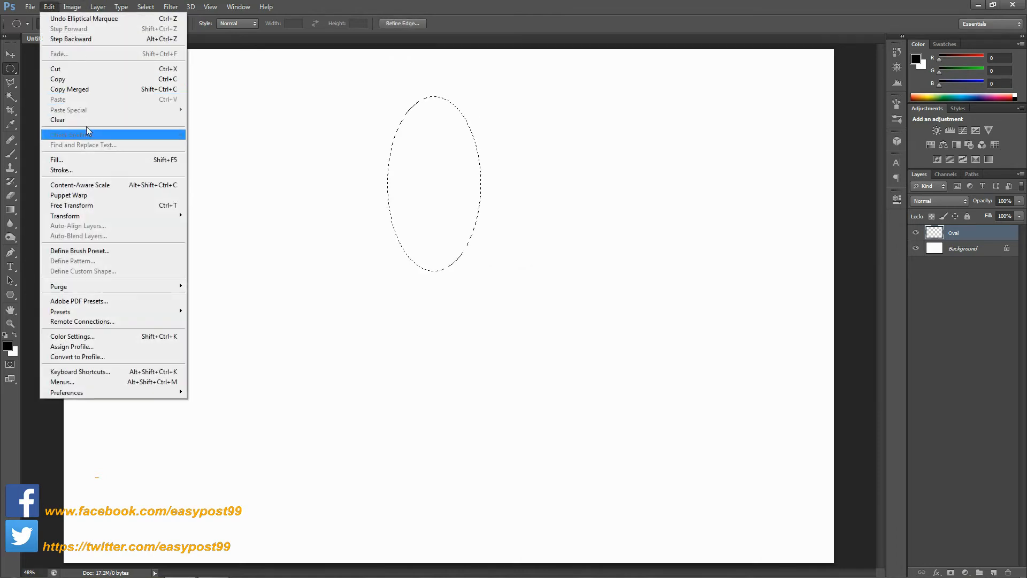
left_click(91, 160)
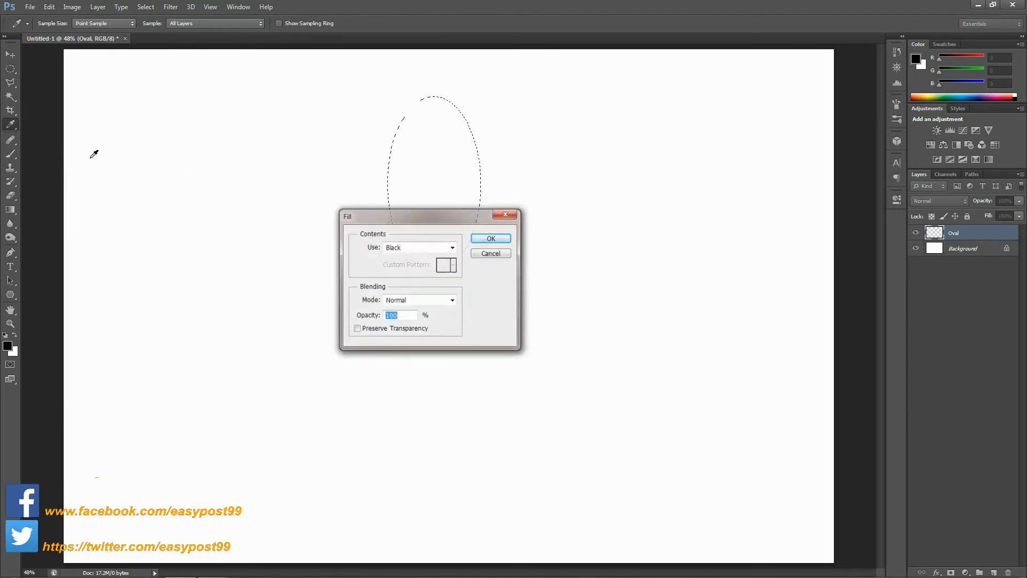
left_click(453, 248)
left_click(448, 276)
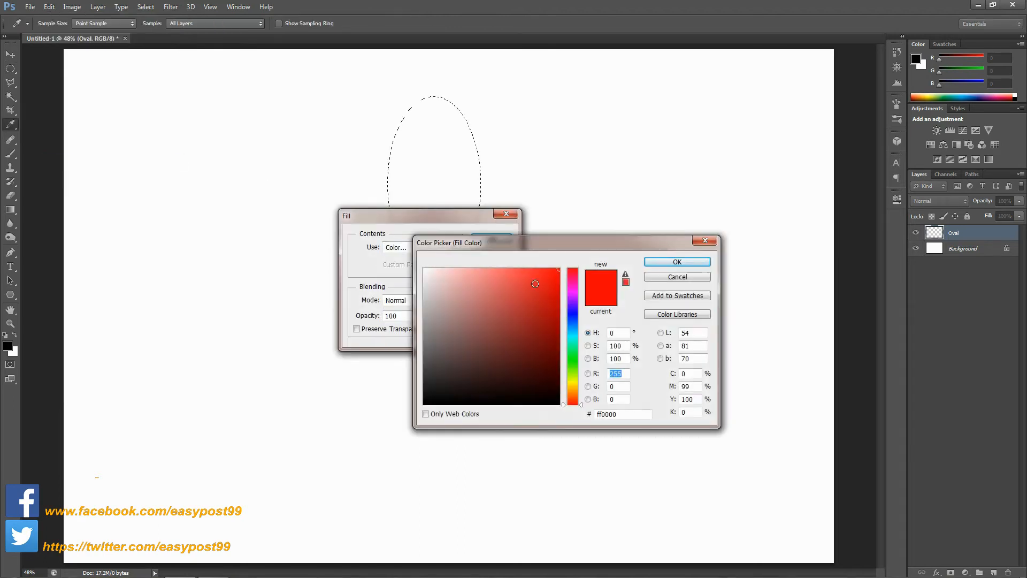
left_click(655, 262)
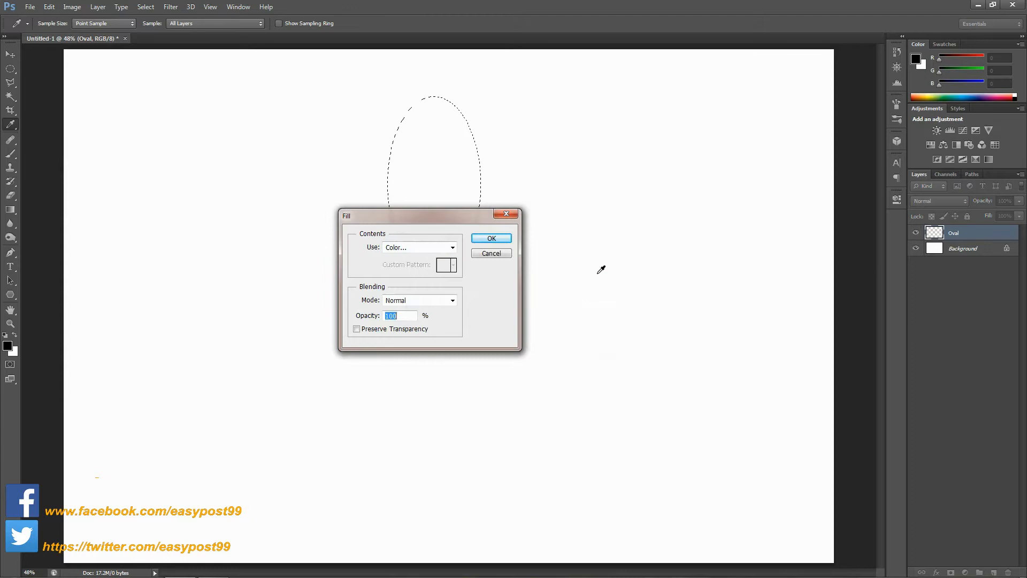
left_click(506, 243)
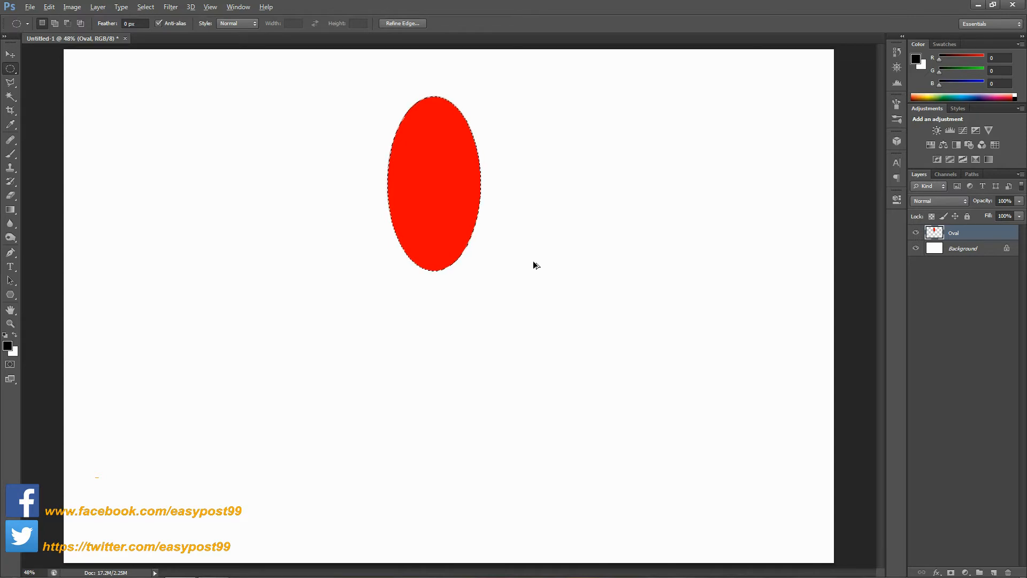
Free-transform a copy of the oval to about 76% size, rotated about 21°, at about X 1778 px, Y 759 px
key("ctrl+t")
left_click_drag(452, 172, 530, 229)
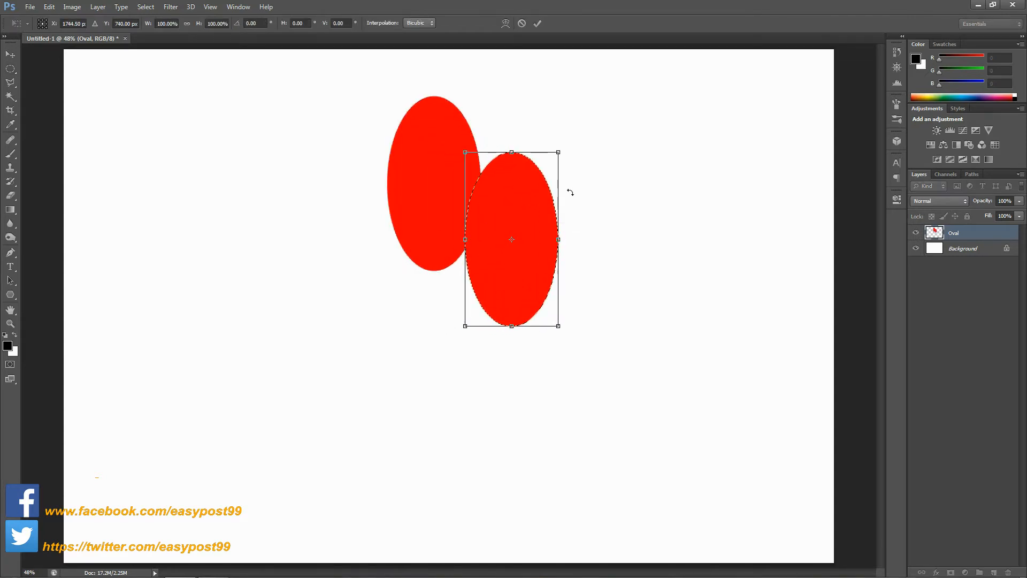
left_click_drag(559, 150, 595, 168)
left_click_drag(527, 234, 541, 238)
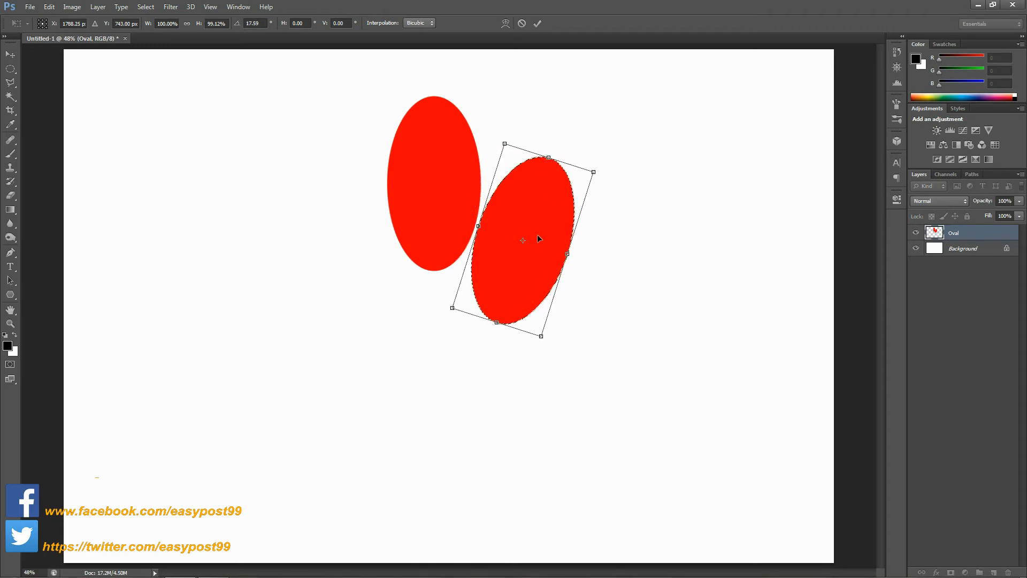
left_click_drag(593, 172, 562, 204)
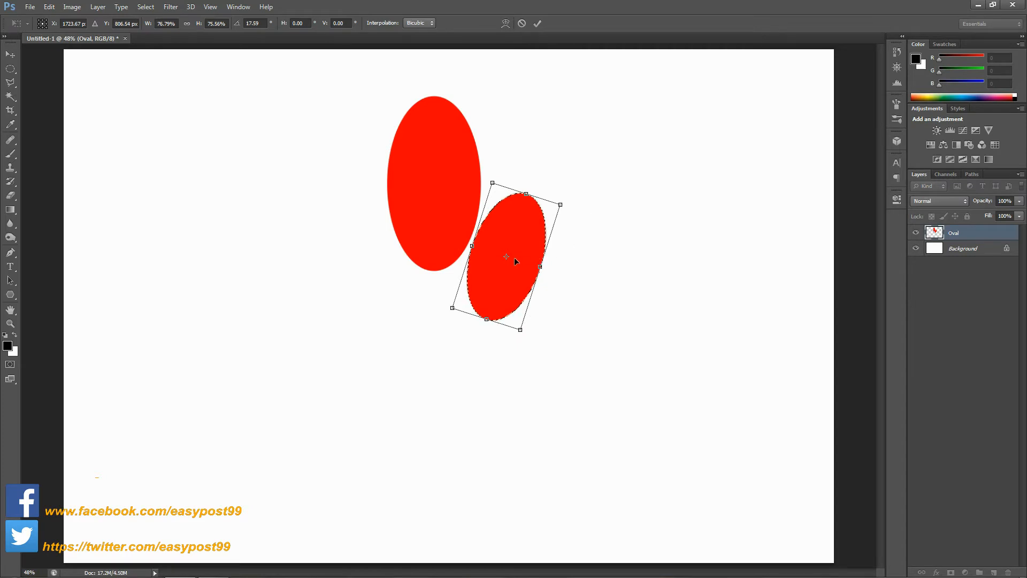
left_click_drag(514, 258, 520, 248)
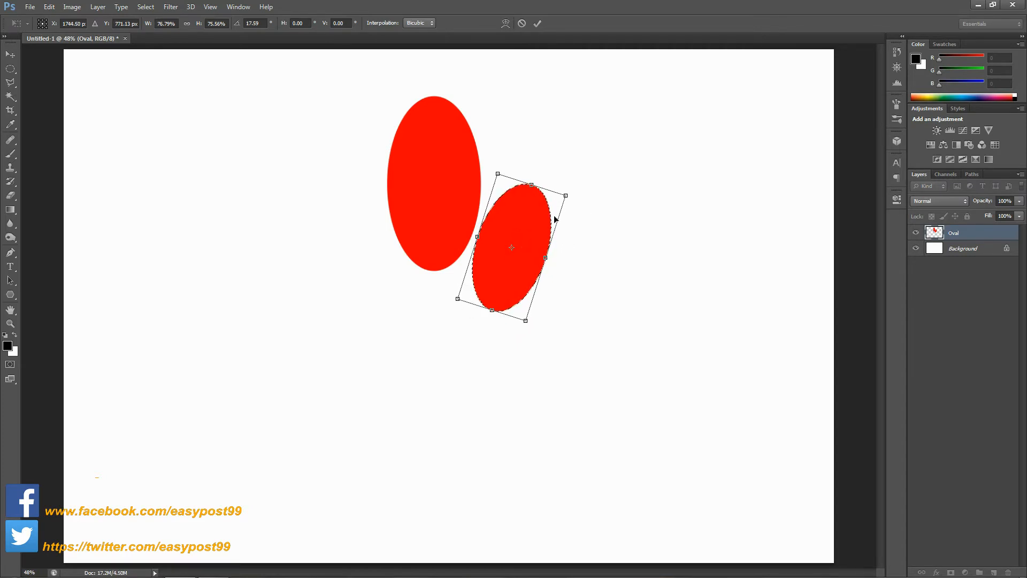
left_click_drag(531, 230, 539, 226)
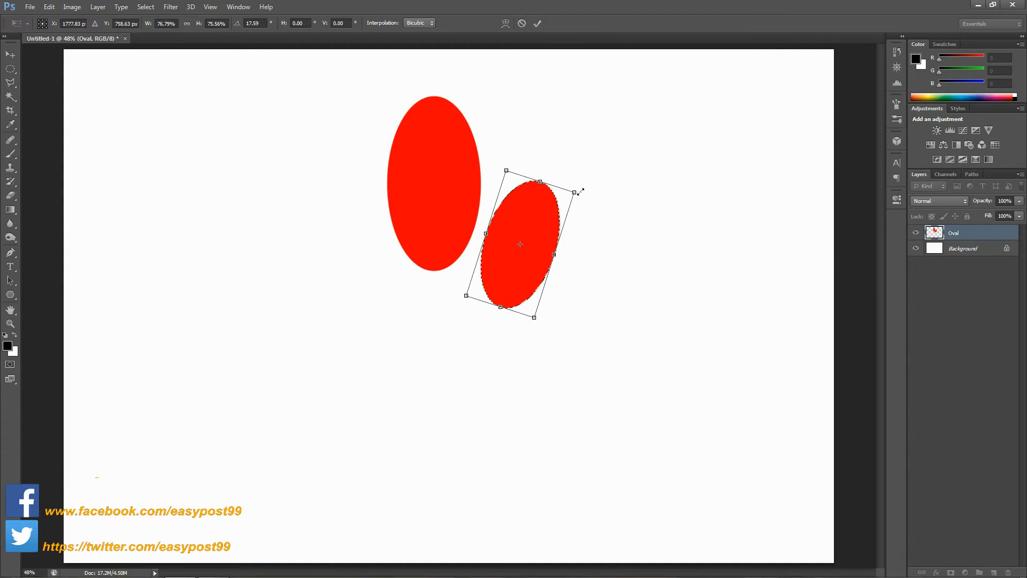
left_click_drag(582, 198, 584, 196)
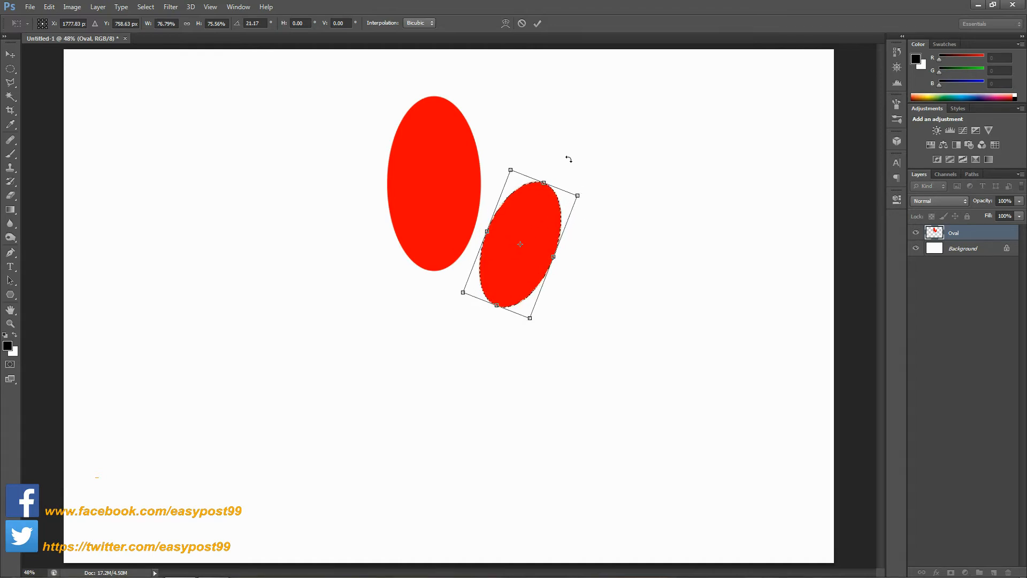
left_click(538, 26)
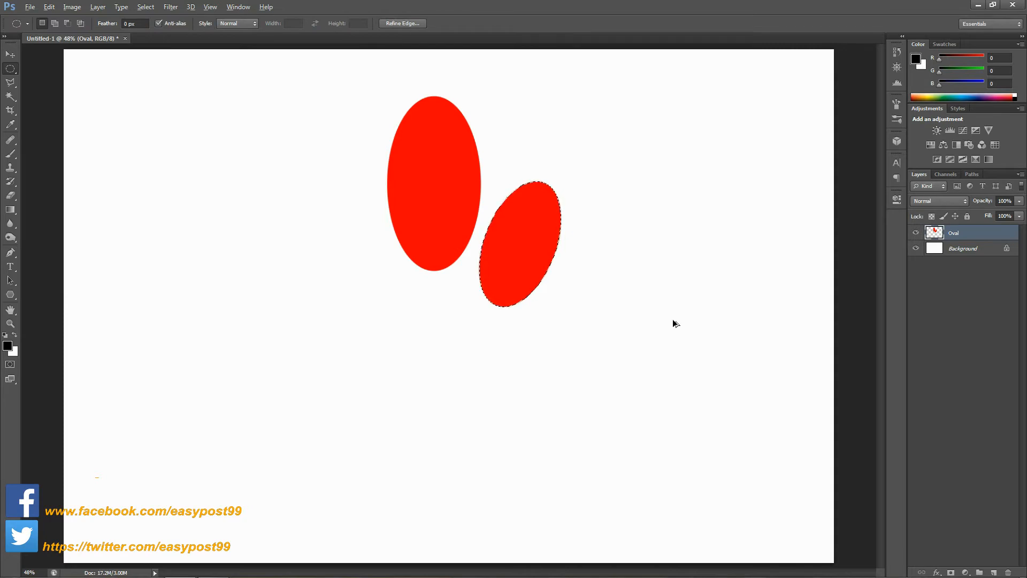
Repeat the oval's copy-and-transform nine times to form a curved trail of shrinking, rotating ovals
key("ctrl+shift+alt+t")
key("ctrl+shift+alt+t")
key("ctrl+shift+alt+t")
key("ctrl+shift+alt+t")
key("ctrl+shift+alt+t")
key("ctrl+shift+alt+t")
key("ctrl+shift+alt+t")
key("ctrl+shift+alt+t")
key("ctrl+shift+alt+t")
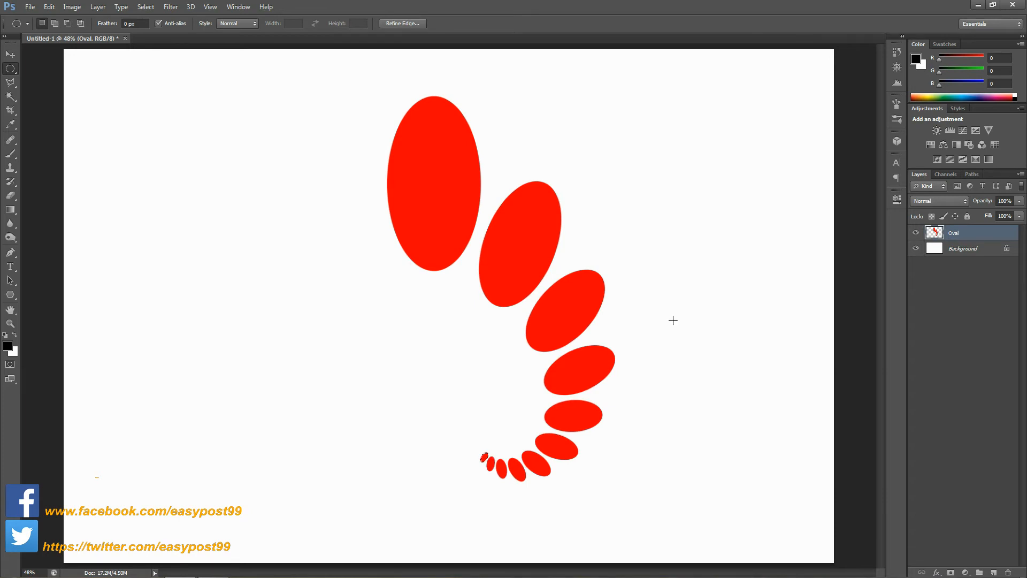
Deselect, duplicate the Oval layer and flip the copy horizontally, moving it so both trails share the large oval
key("ctrl+d")
key("ctrl+j")
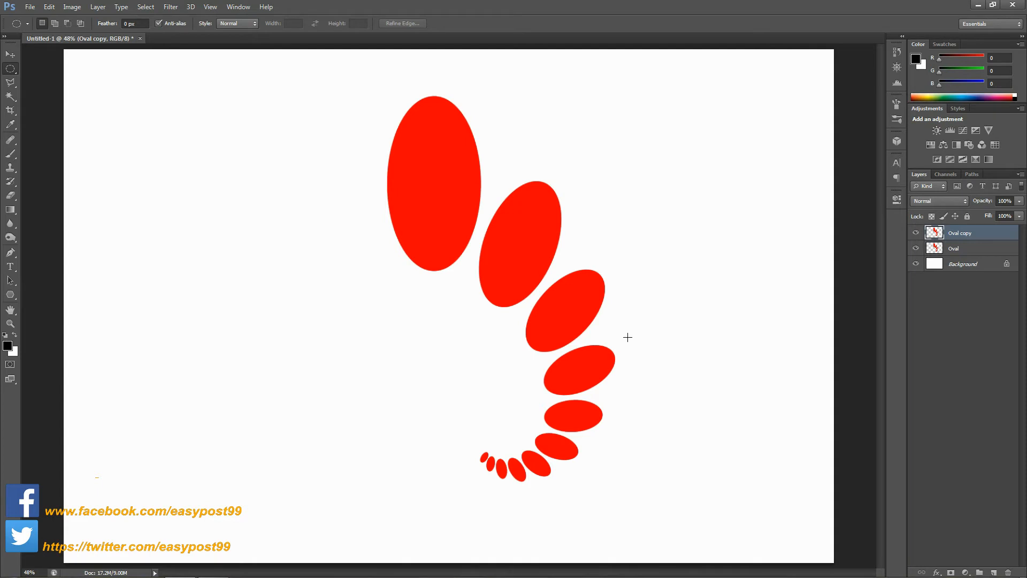
key("v")
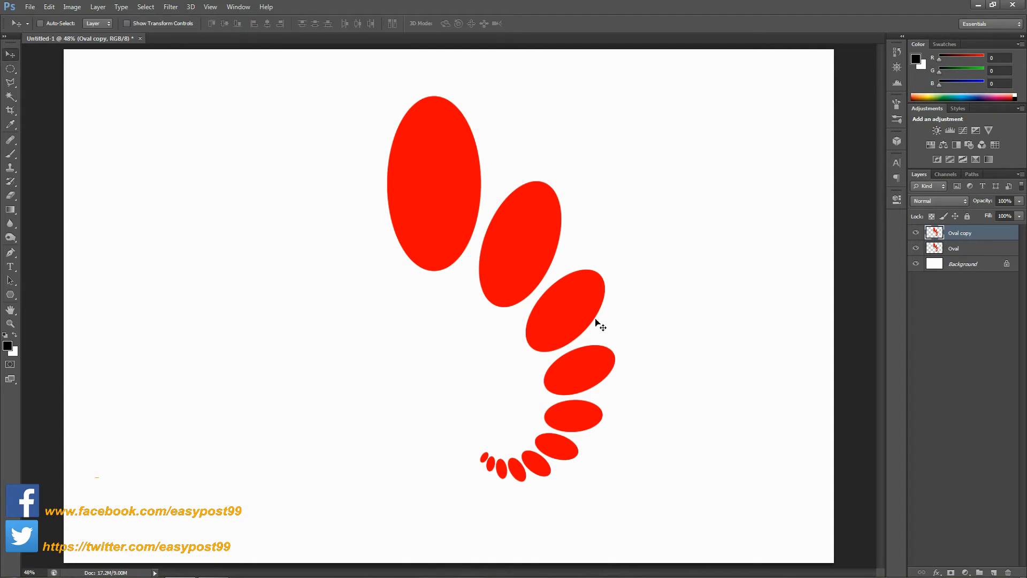
left_click(50, 10)
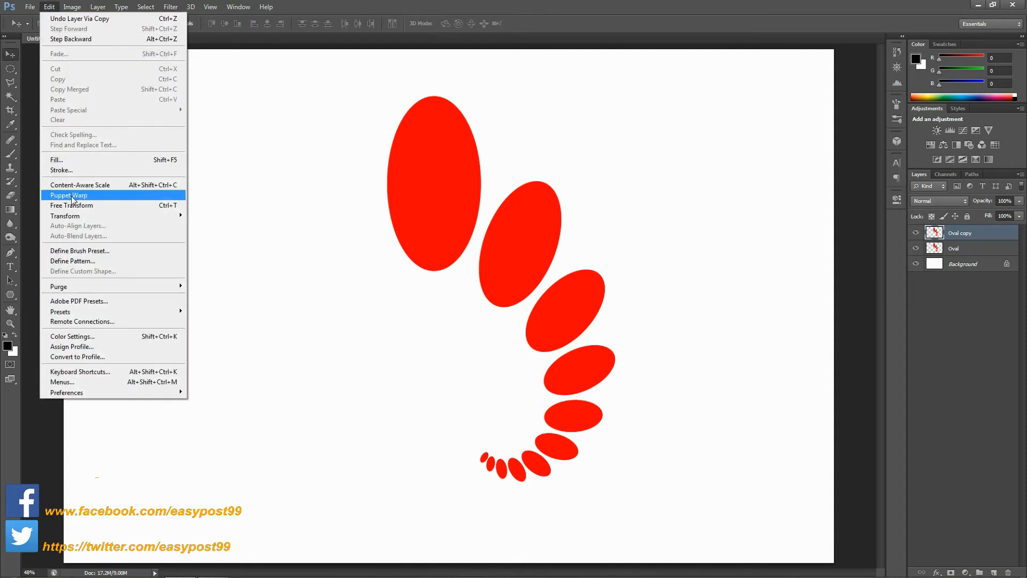
mouse_move(78, 215)
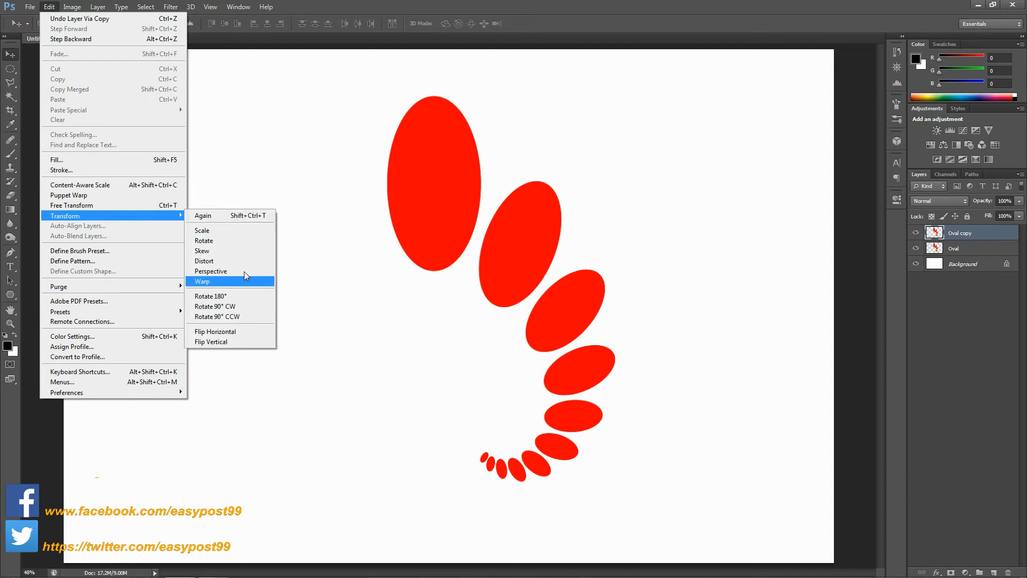
left_click(236, 332)
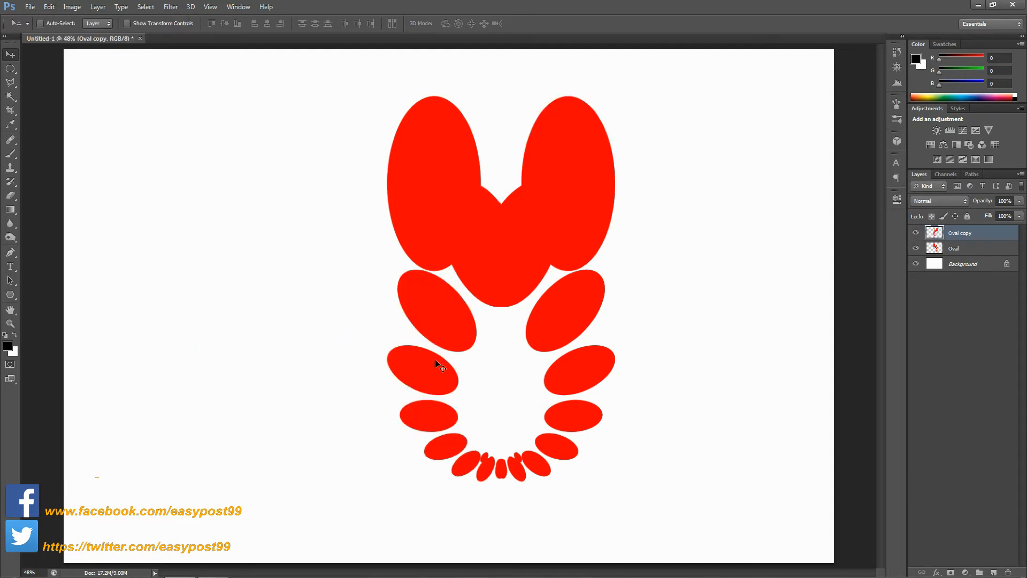
left_click_drag(433, 376, 298, 365)
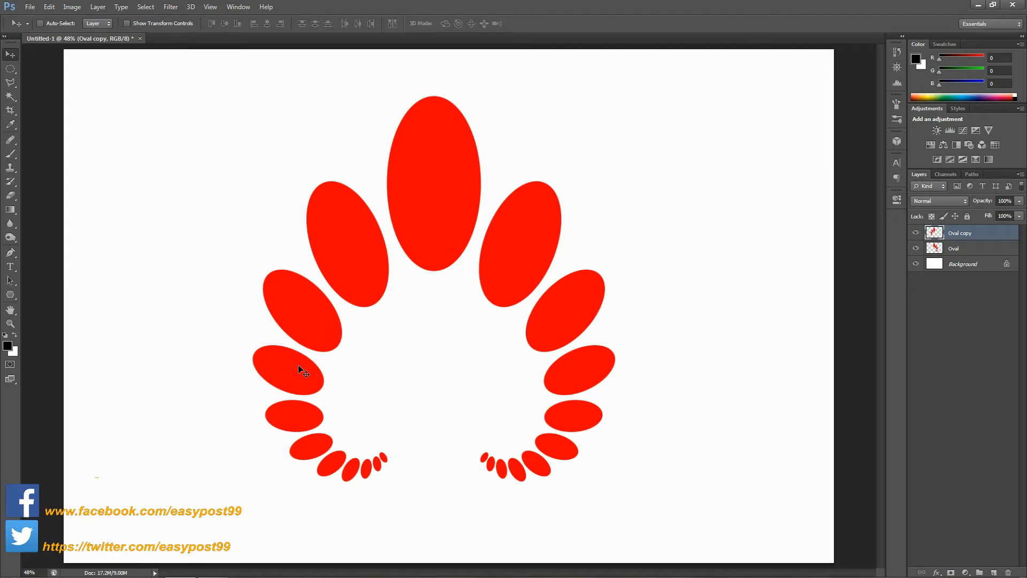
Merge the mirrored copy into the Oval layer, then scale the motif to about 40% and move it near the canvas's upper edge
key("ctrl+e")
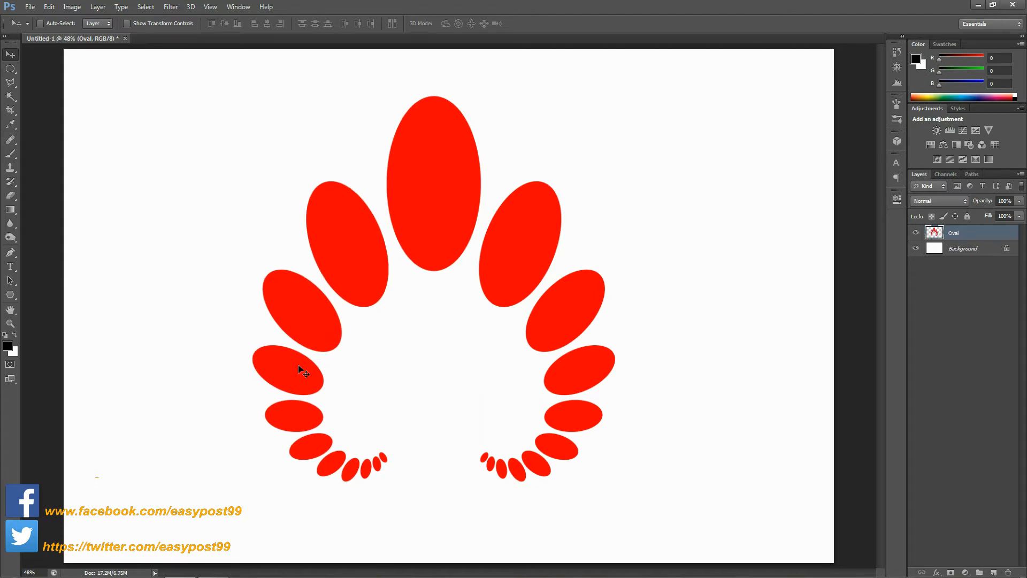
key("ctrl+t")
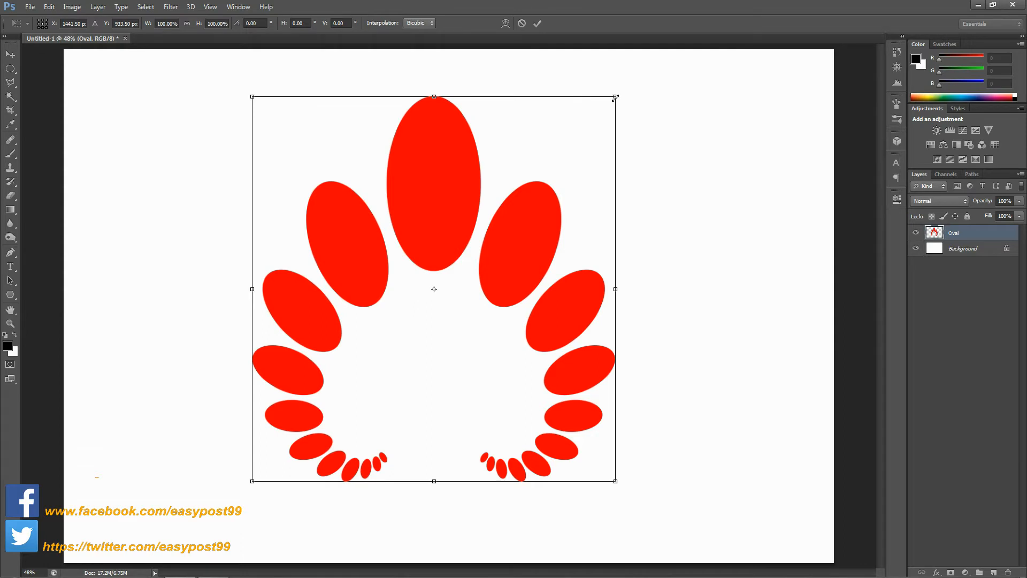
left_click_drag(616, 97, 496, 200)
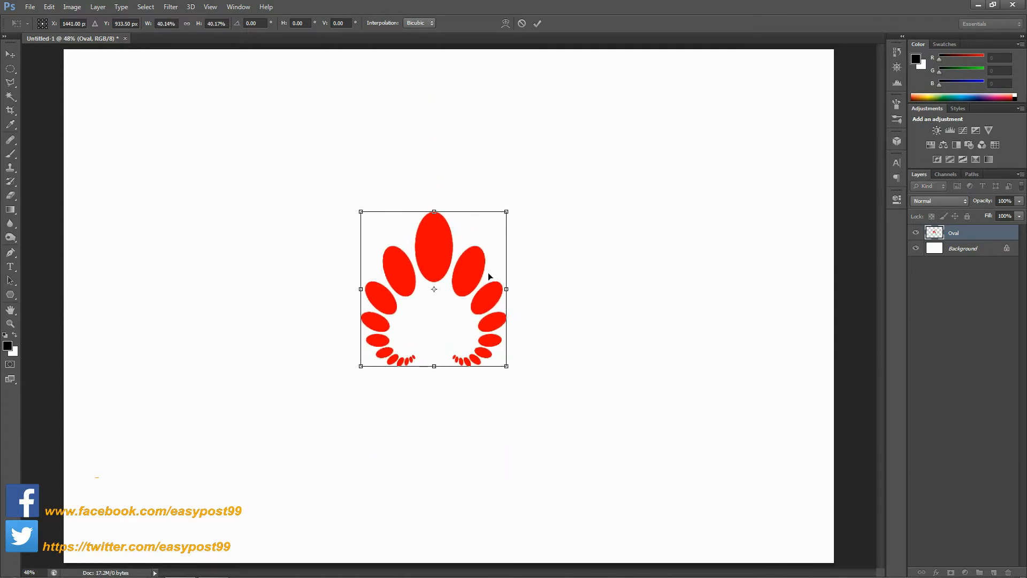
left_click(536, 23)
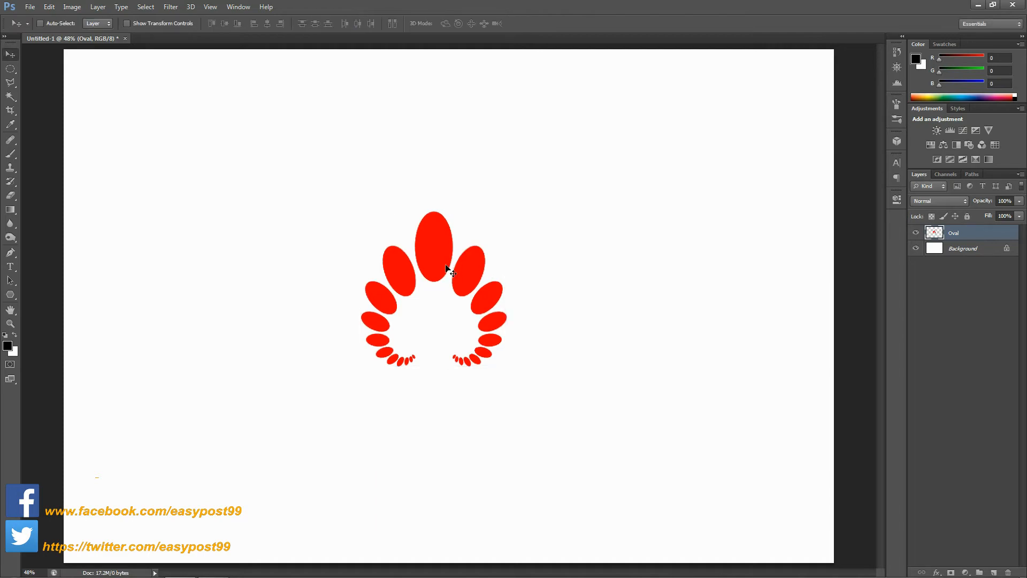
left_click_drag(440, 265, 451, 123)
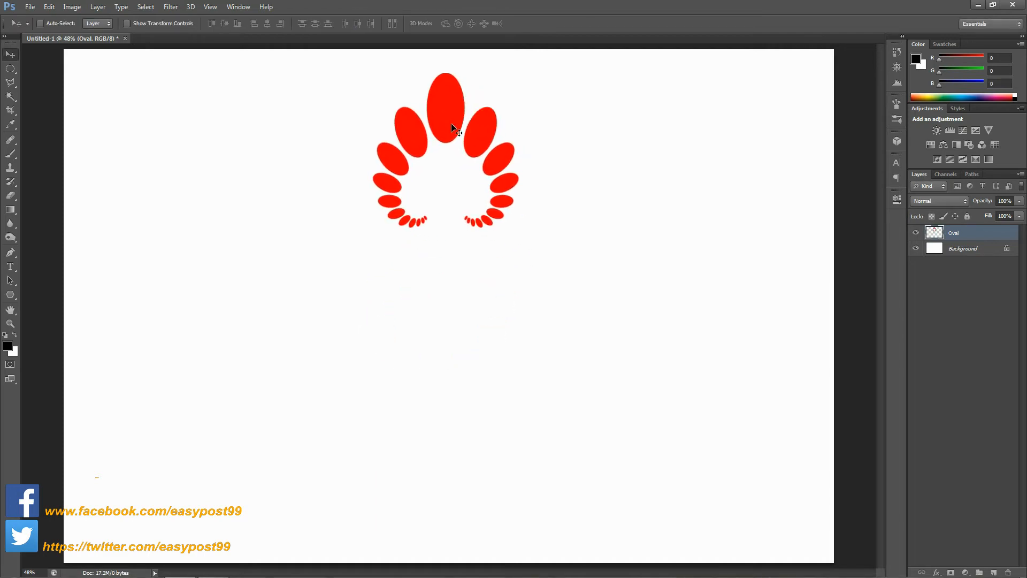
Select the motif with the Magic Wand and free-transform a copy rotated 90° to X 1978.5 px, Y 891 px
left_click(12, 97)
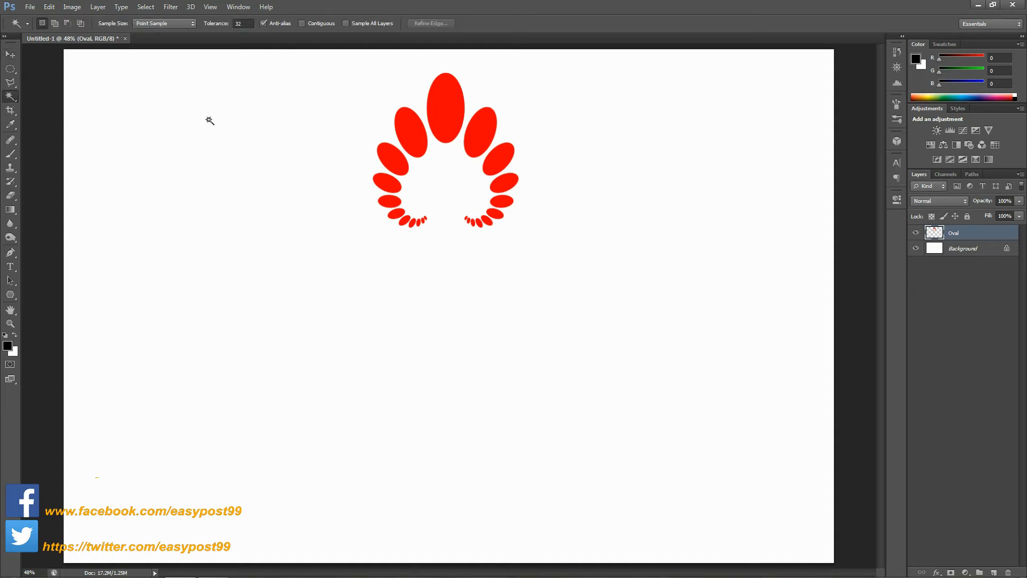
left_click(439, 115)
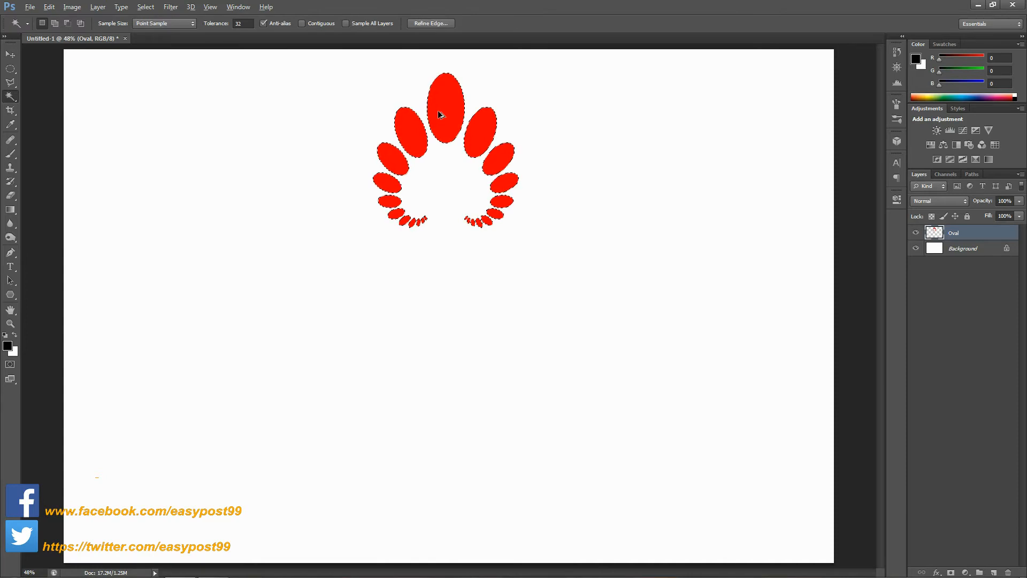
key("ctrl+t")
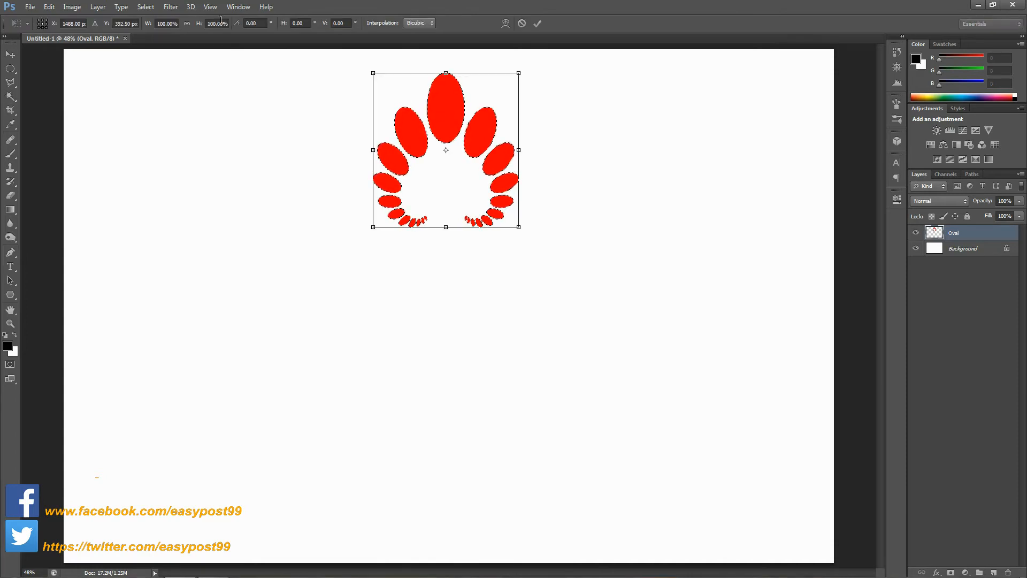
left_click(261, 23)
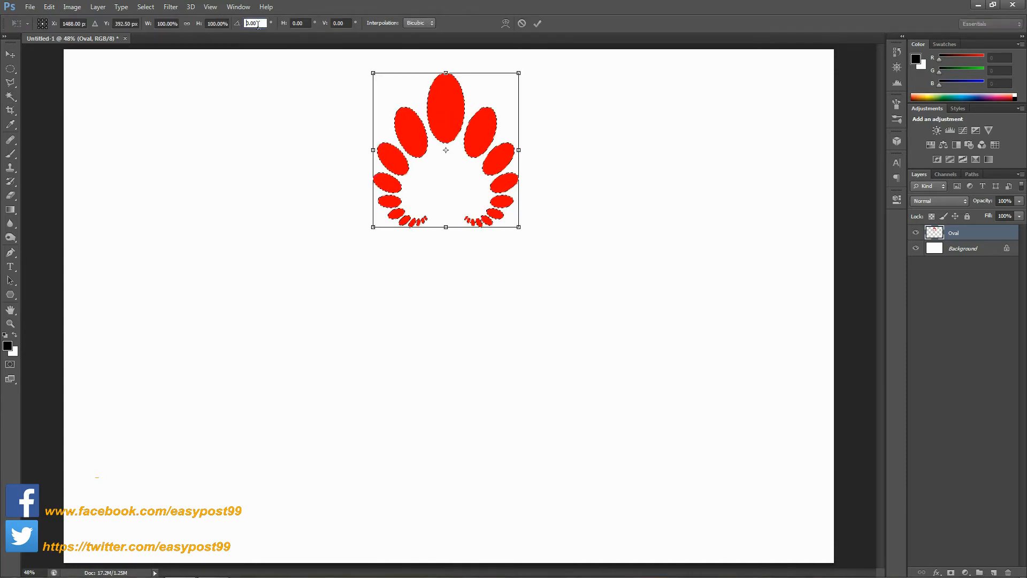
type("9")
key("Return")
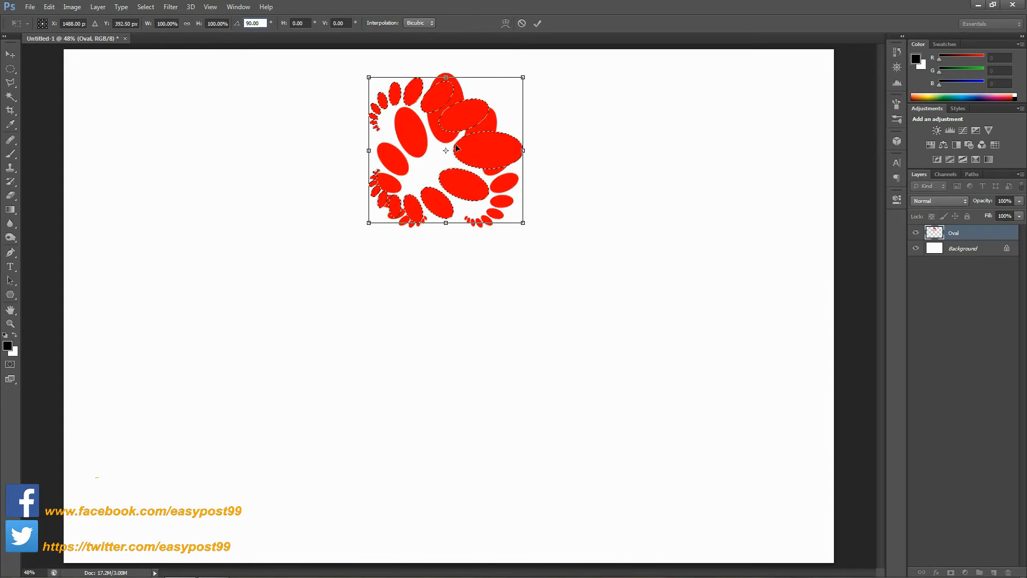
left_click(440, 162)
left_click_drag(439, 162, 565, 287)
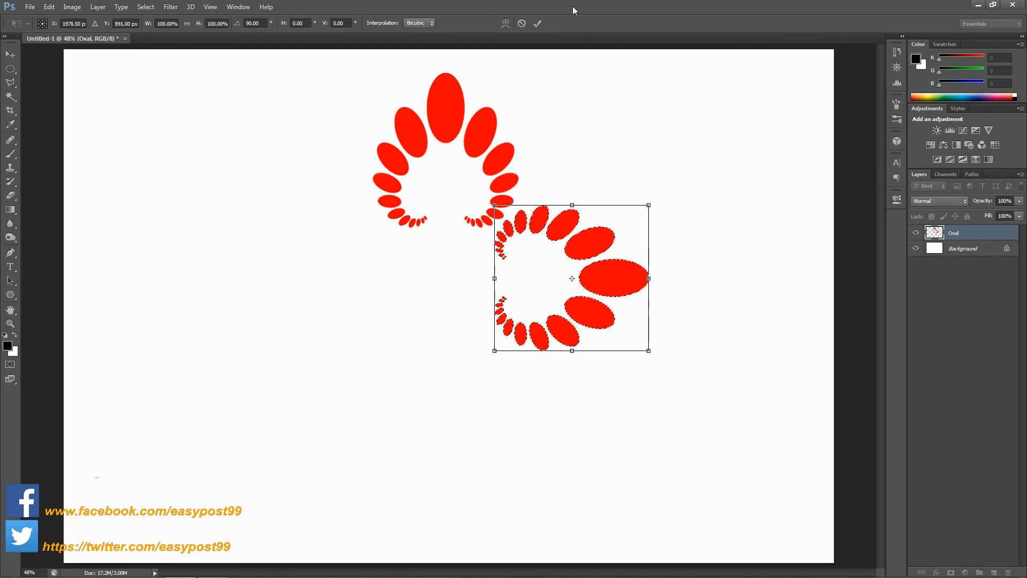
left_click(539, 24)
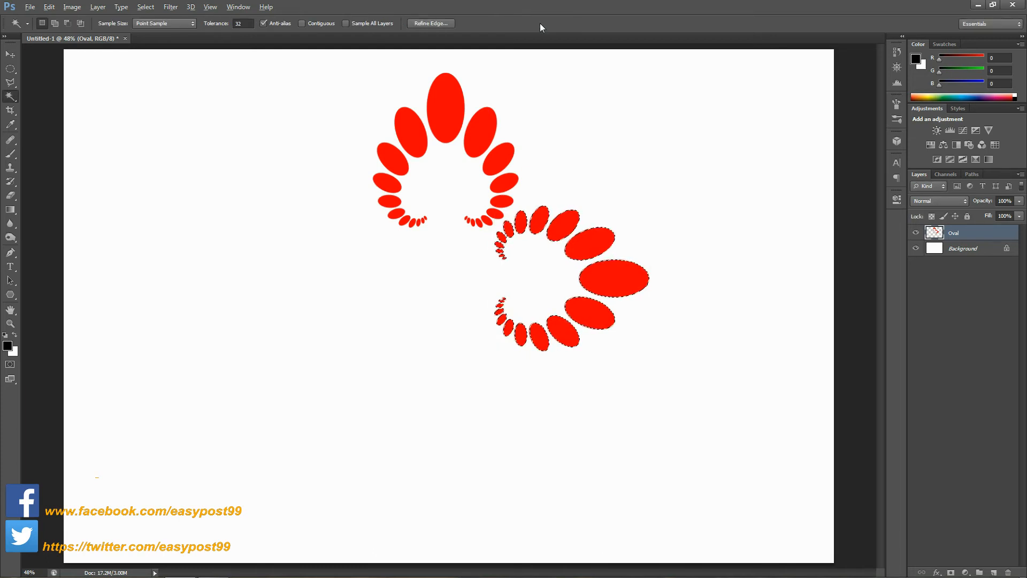
Repeat the rotated copy of the oval motif two more times to complete the four-sided pattern, and deselect
key("ctrl+alt+shift+t")
key("ctrl+alt+shift+t")
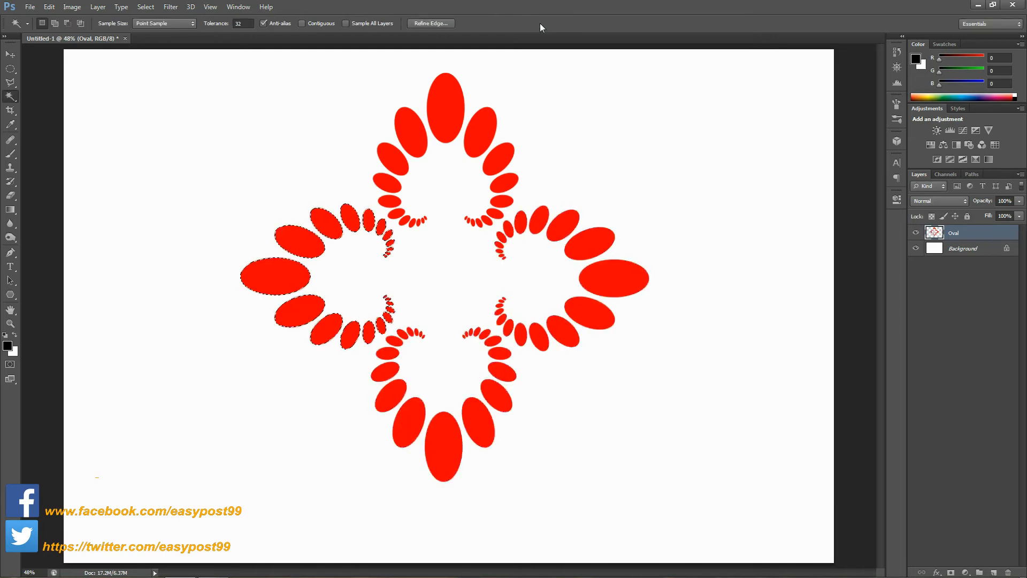
key("ctrl+d")
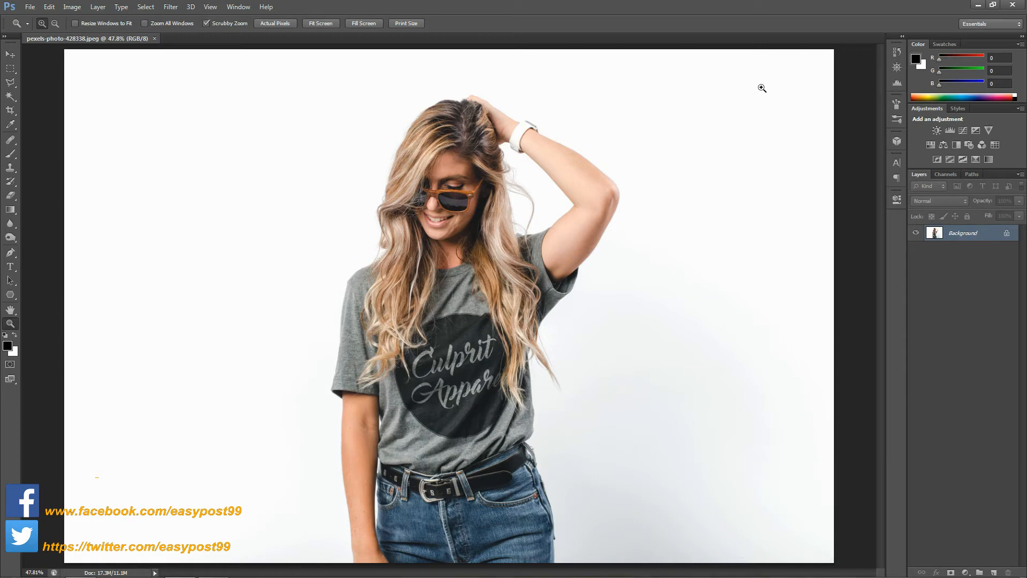
Convert the photo's Background into a regular layer named Lady
double_click(970, 237)
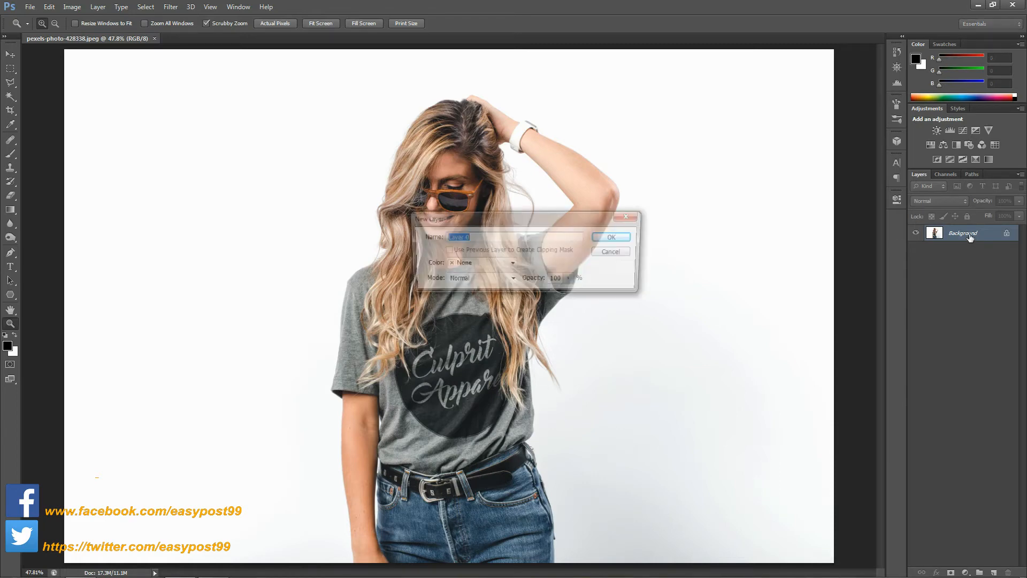
type("Lady")
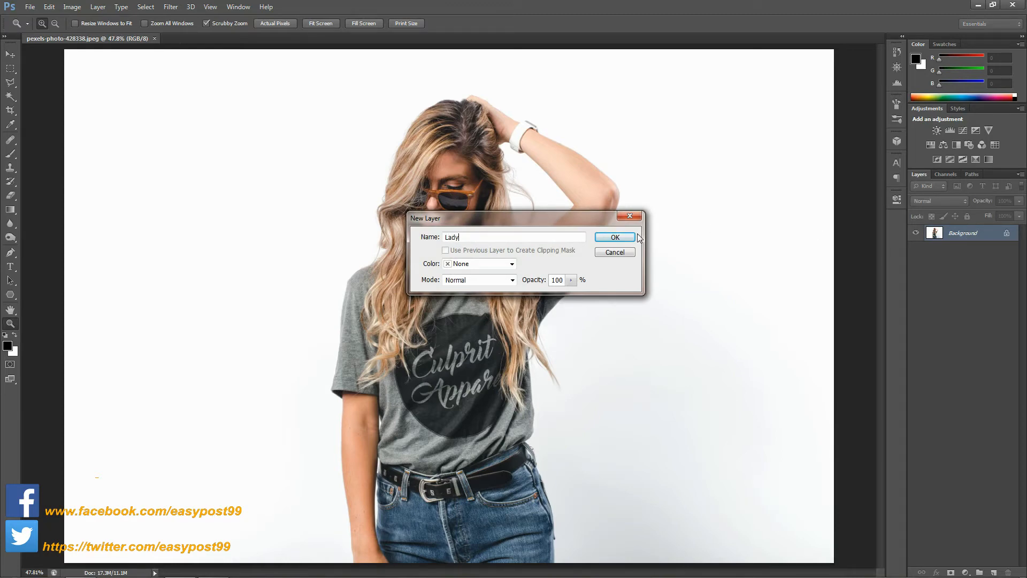
left_click(635, 236)
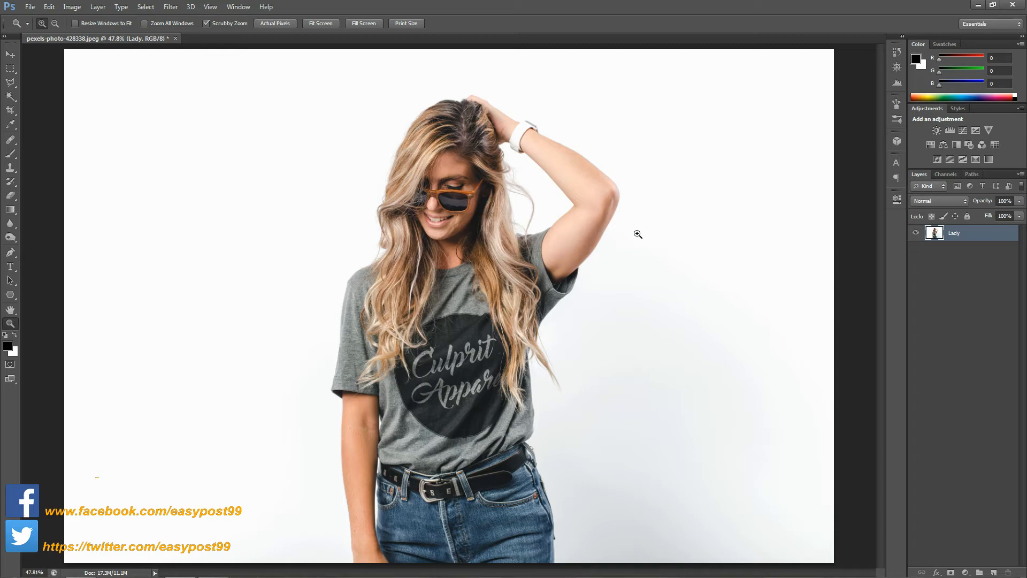
Select the photo's white backdrop with the Magic Wand, adding the grey patch beside the jeans and the gap between hair and raised arm
left_click(14, 99)
right_click(14, 100)
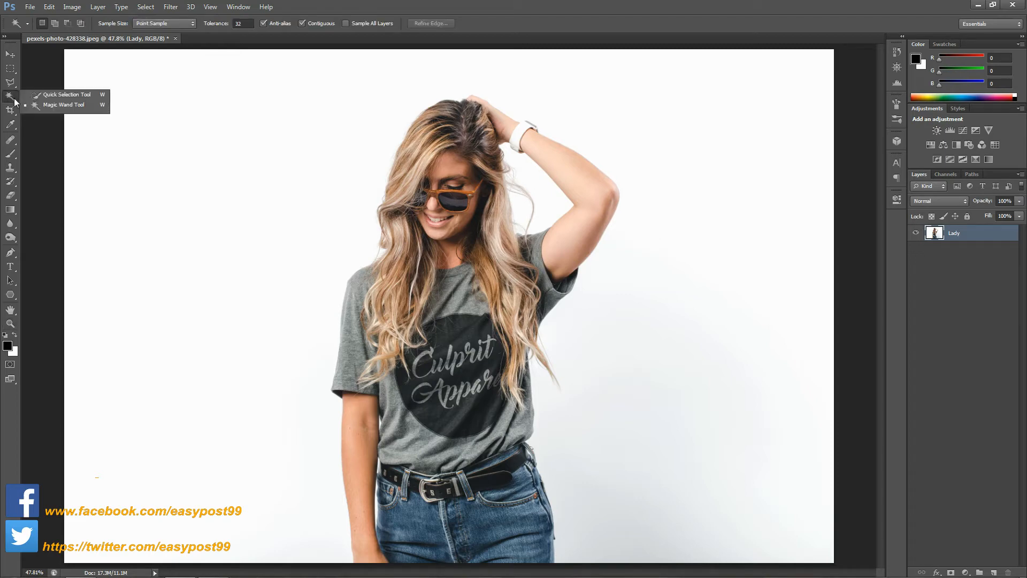
left_click(50, 109)
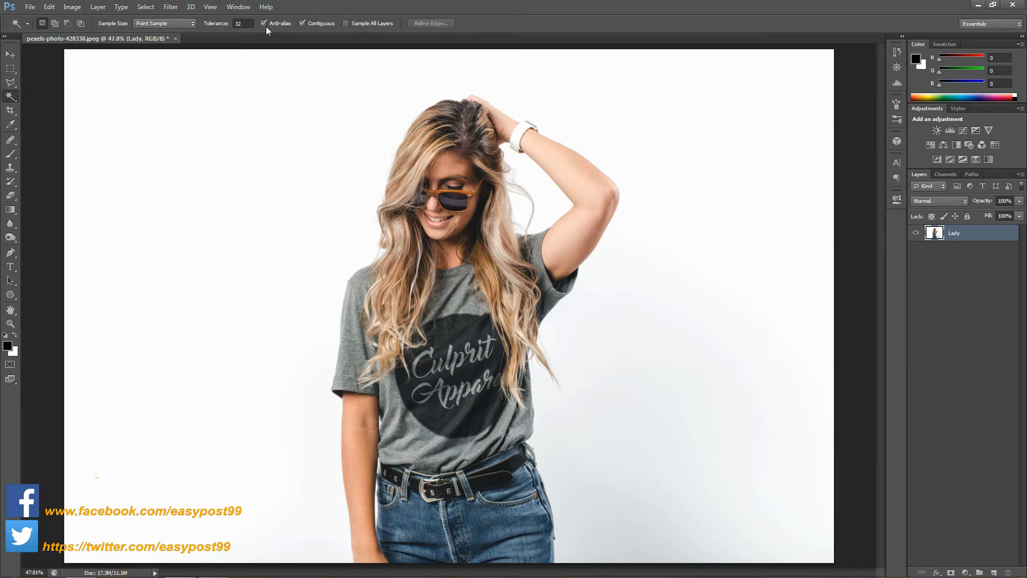
left_click(186, 136)
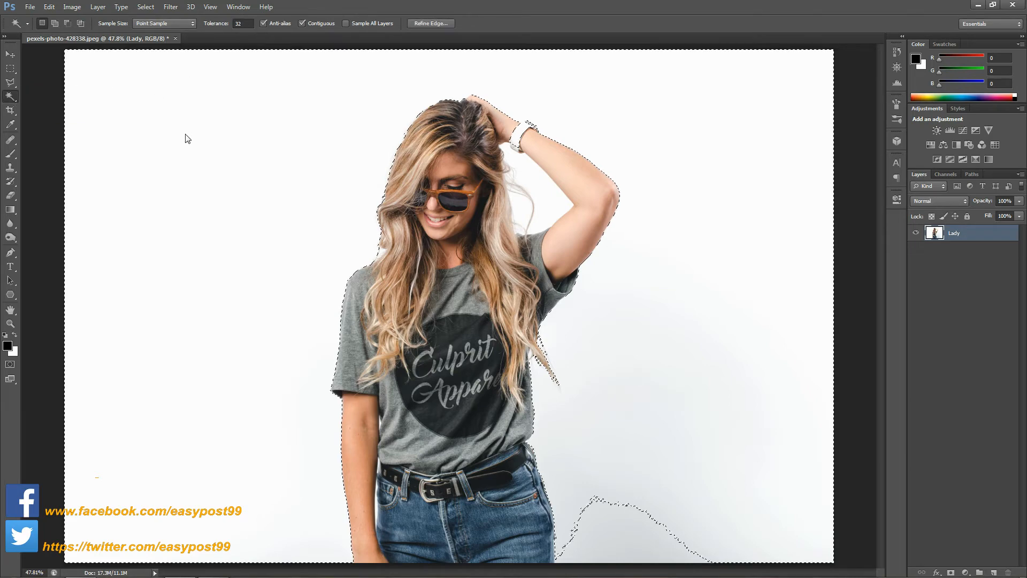
key("shift")
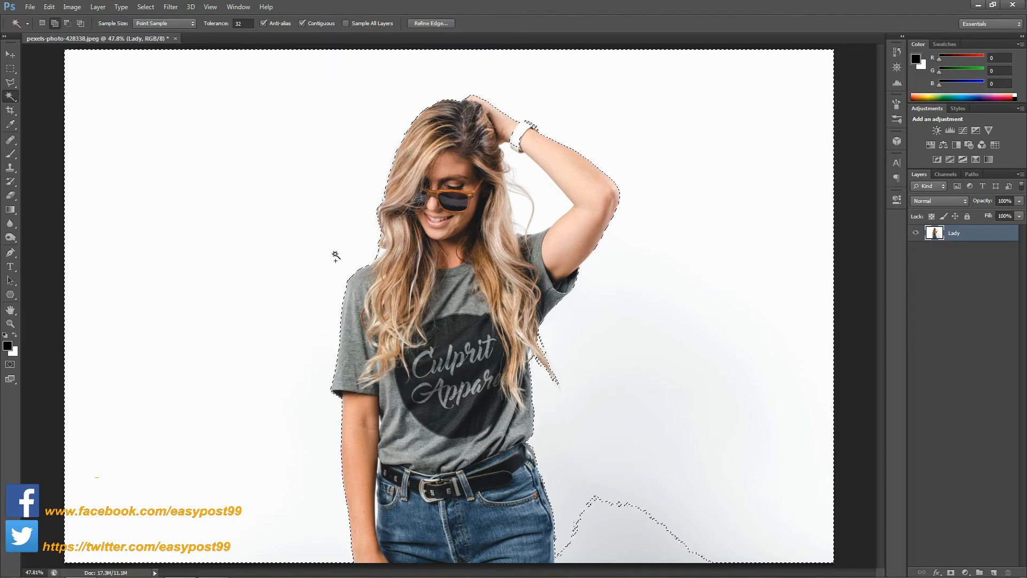
left_click(605, 523, "shift")
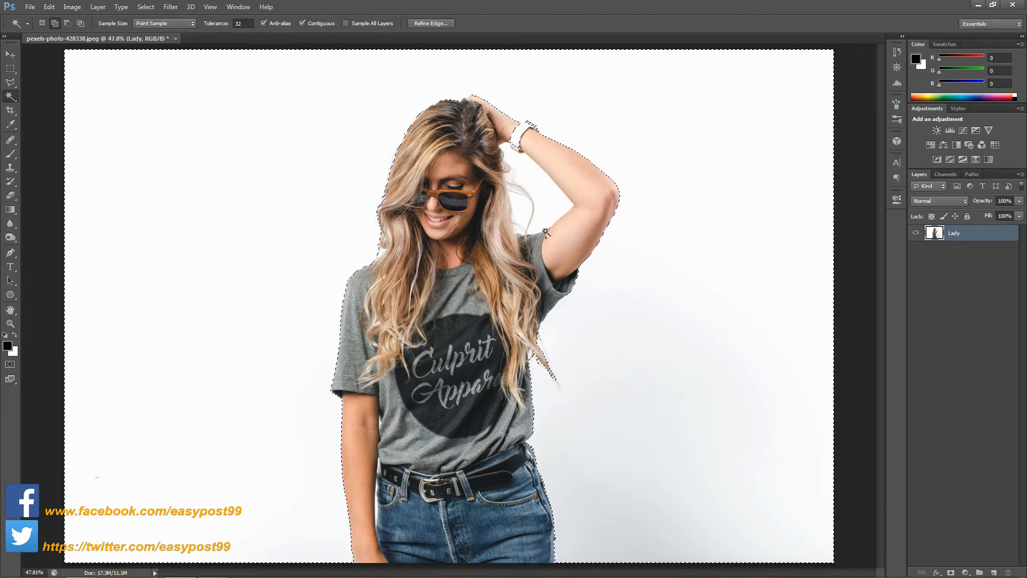
left_click(542, 210, "shift")
Paint over the white wristwatch in Quick Mask mode to exclude it from the backdrop selection, and return to the normal selection
key("q")
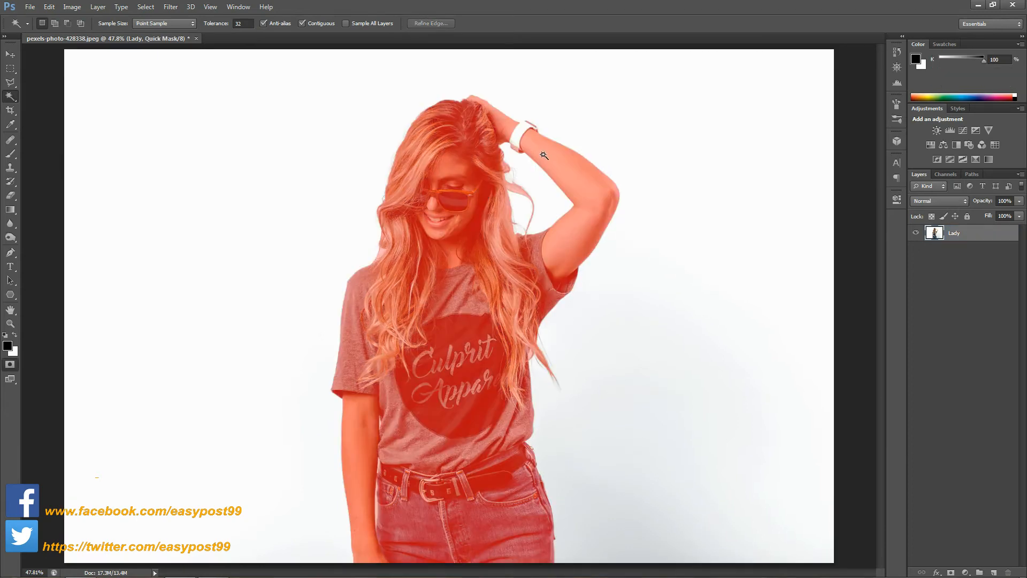
key("b")
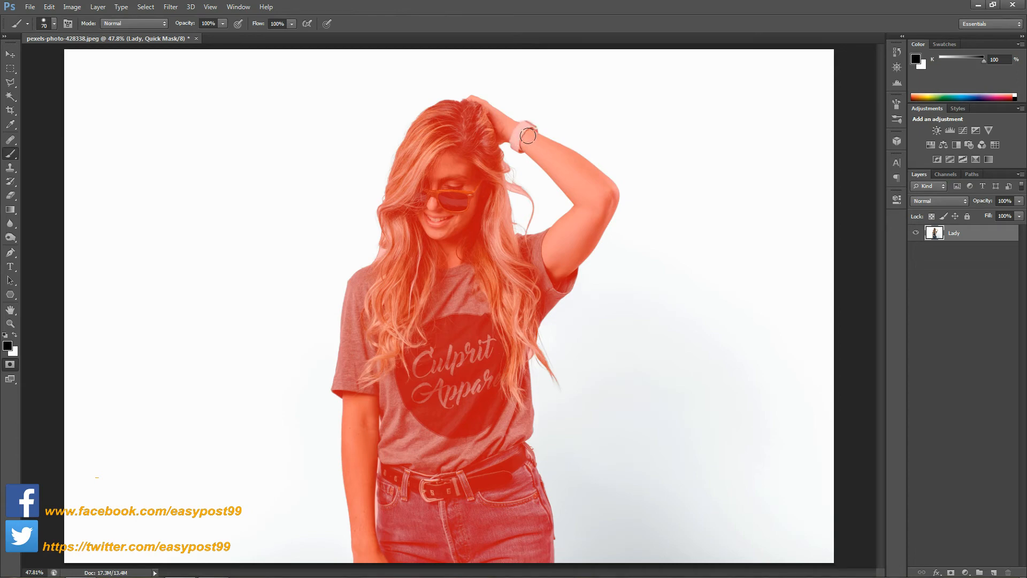
key("q")
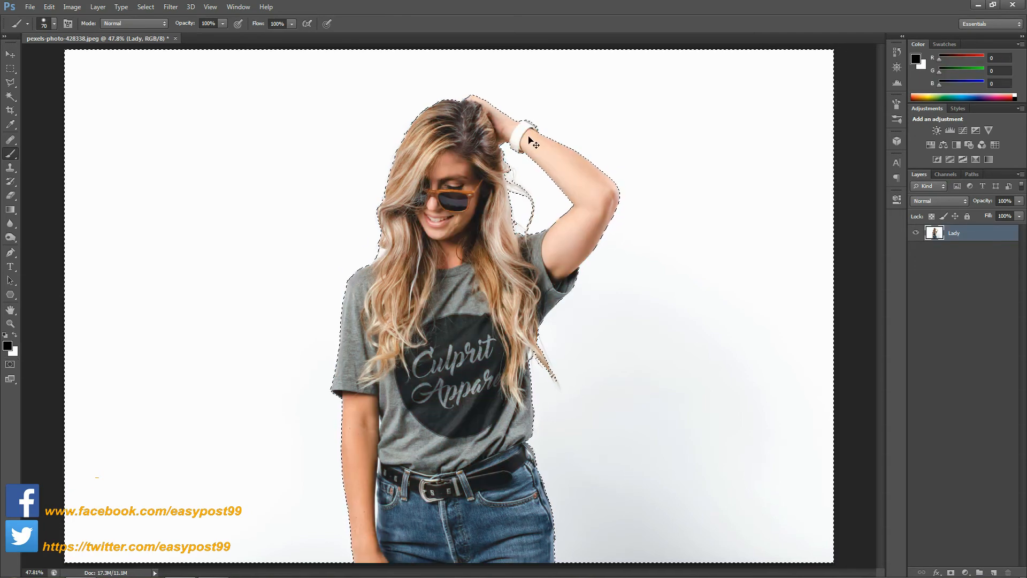
Invert the selection and copy the woman onto a new layer
key("ctrl+shift+i")
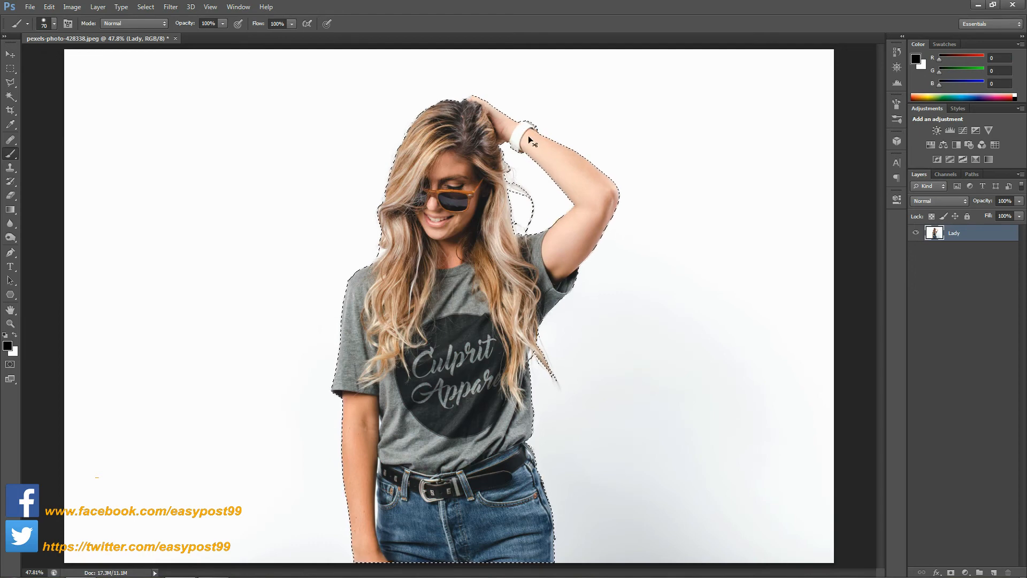
key("ctrl+j")
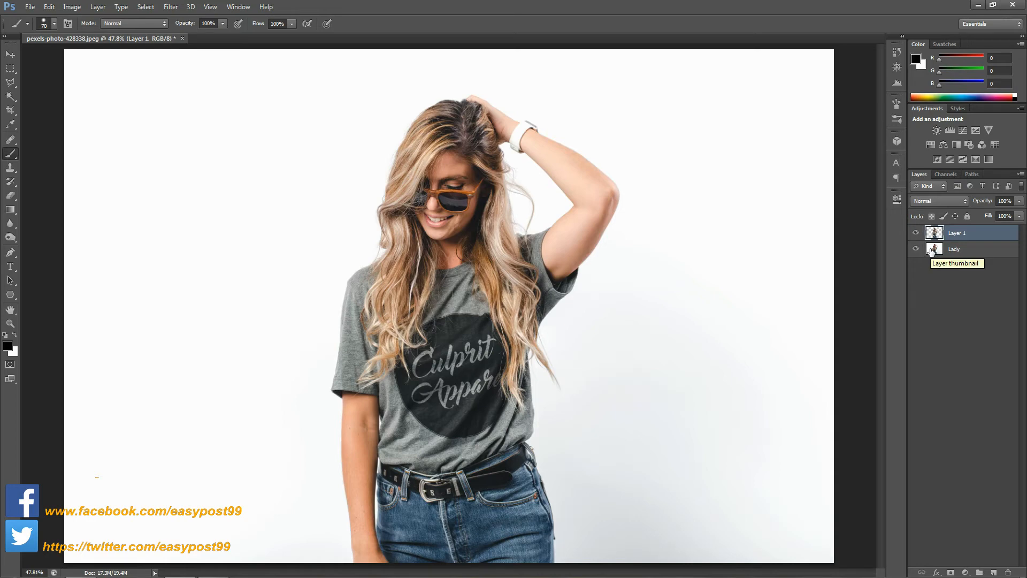
Add an empty layer above the woman's cutout and name it Stripes
left_click(993, 572)
double_click(956, 233)
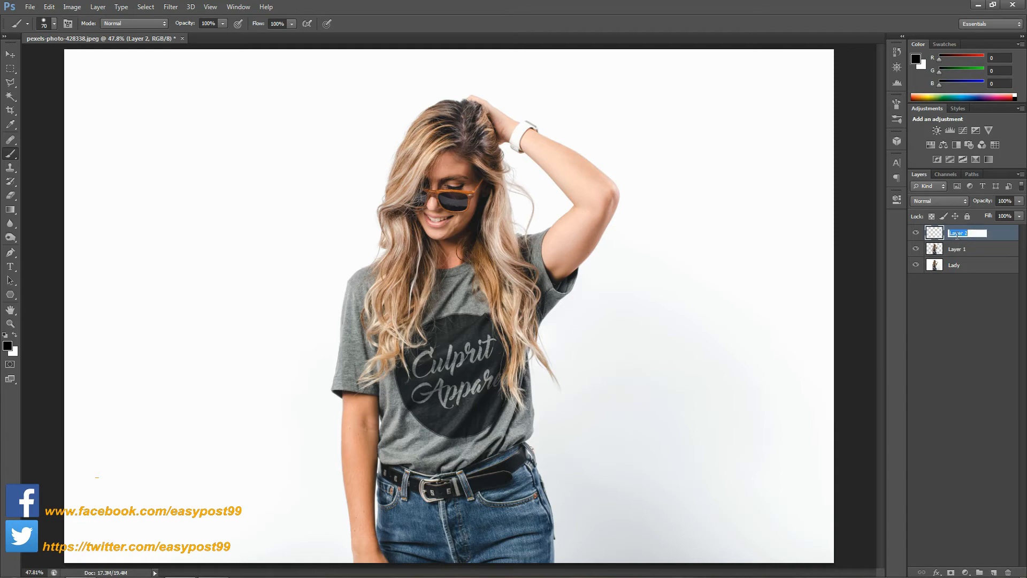
type("Stripes")
key("Return")
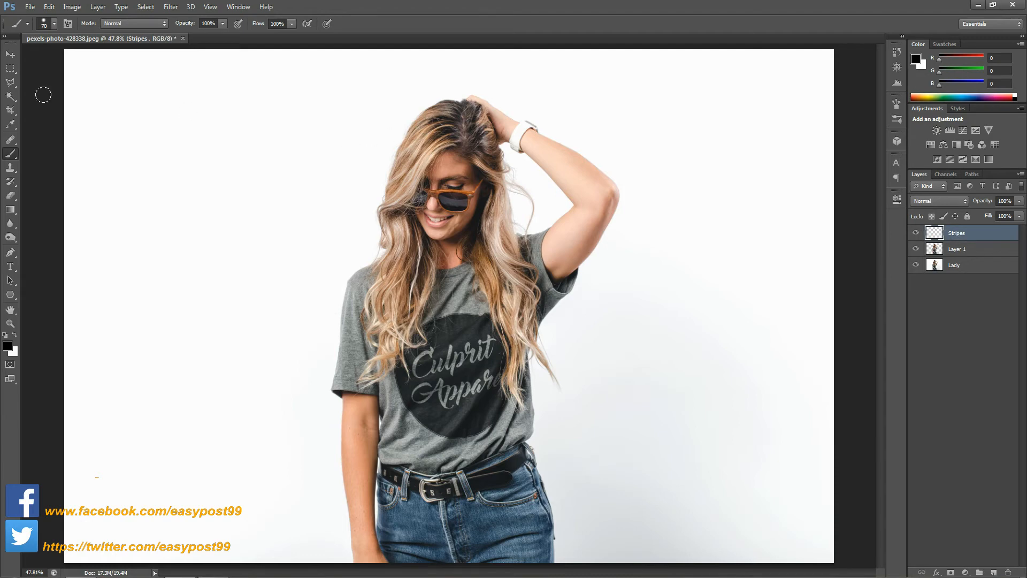
Marquee-select a narrow full-height strip along the photo's left edge and set the foreground colour to #345b85, based on a sample of the jeans
left_click_drag(10, 68, 77, 564)
left_click(45, 67)
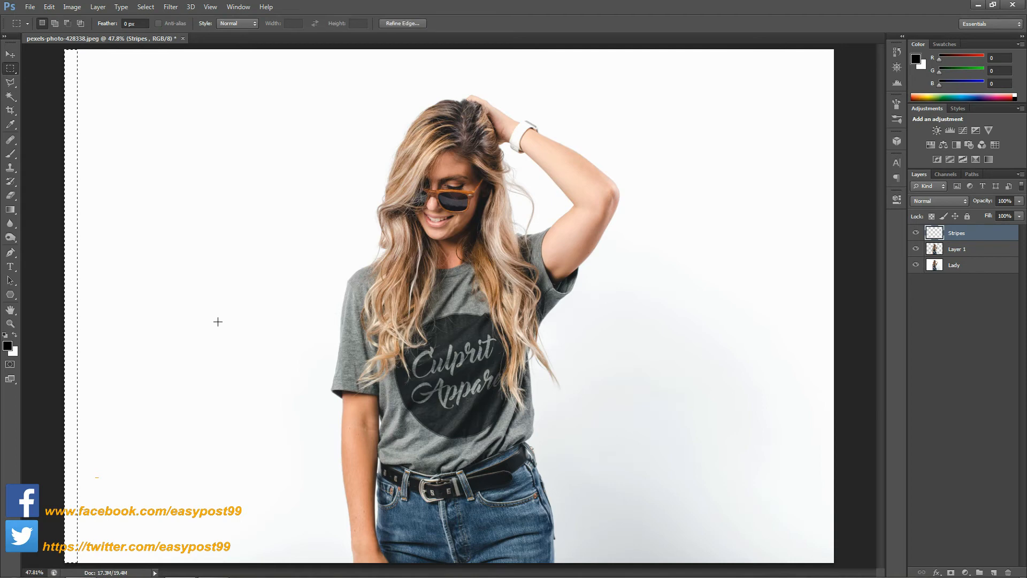
key("i")
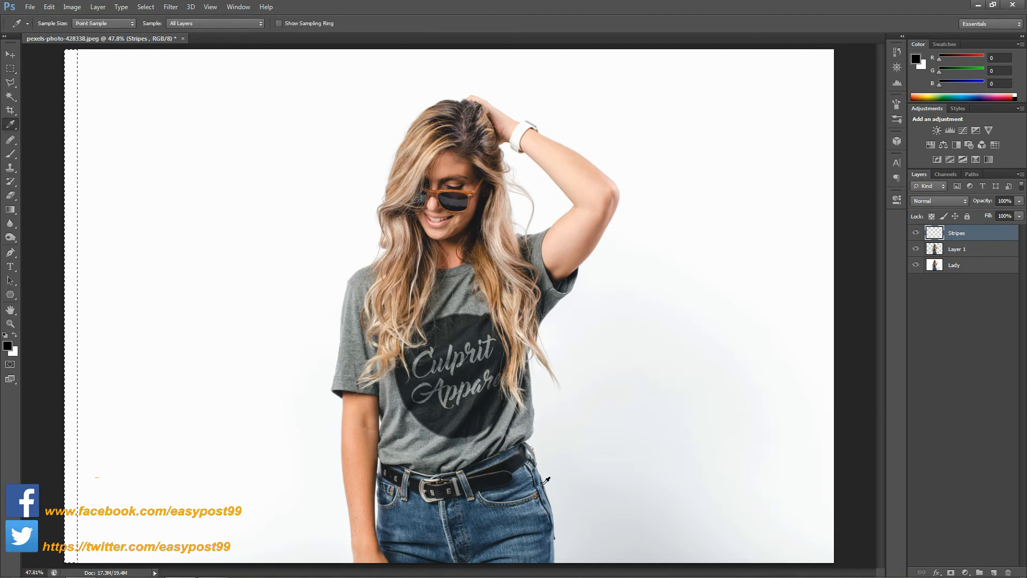
left_click(484, 511)
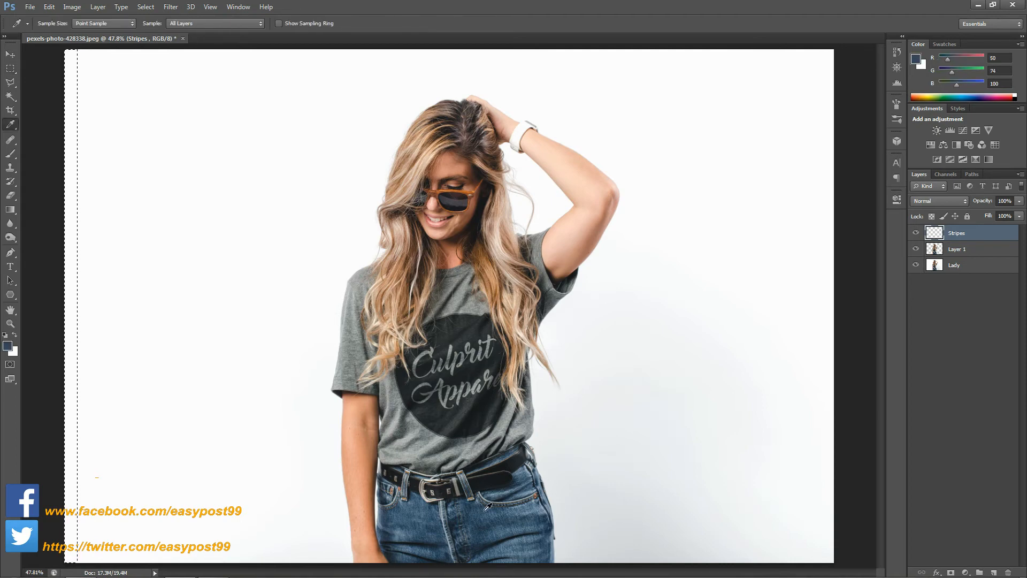
left_click(8, 346)
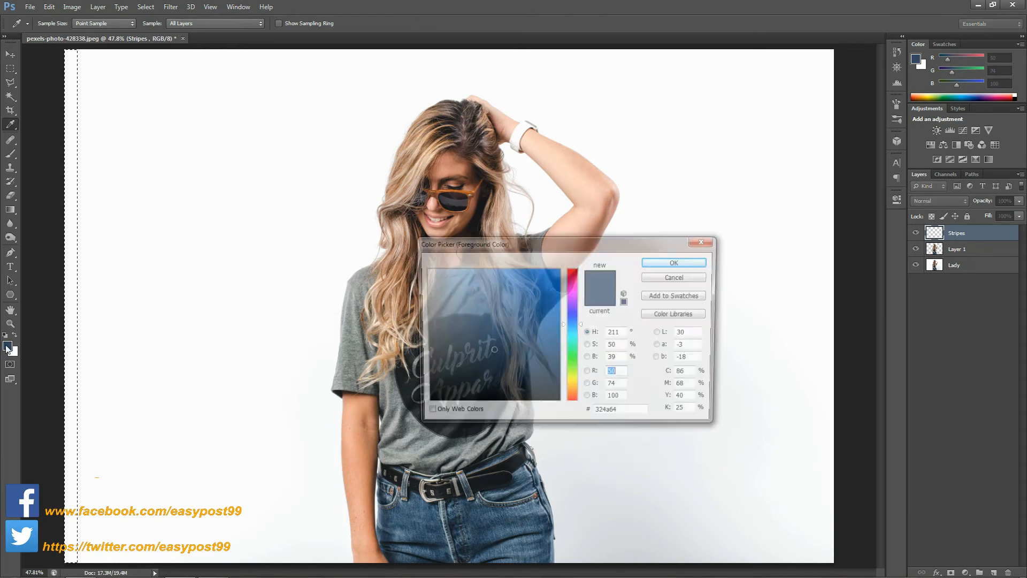
left_click(500, 342)
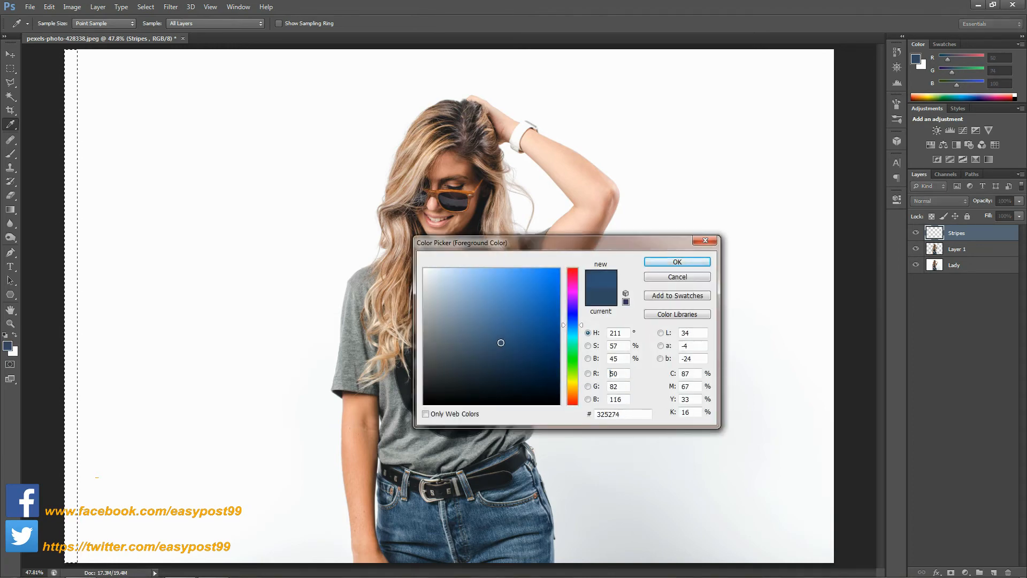
left_click_drag(500, 343, 506, 333)
left_click(651, 262)
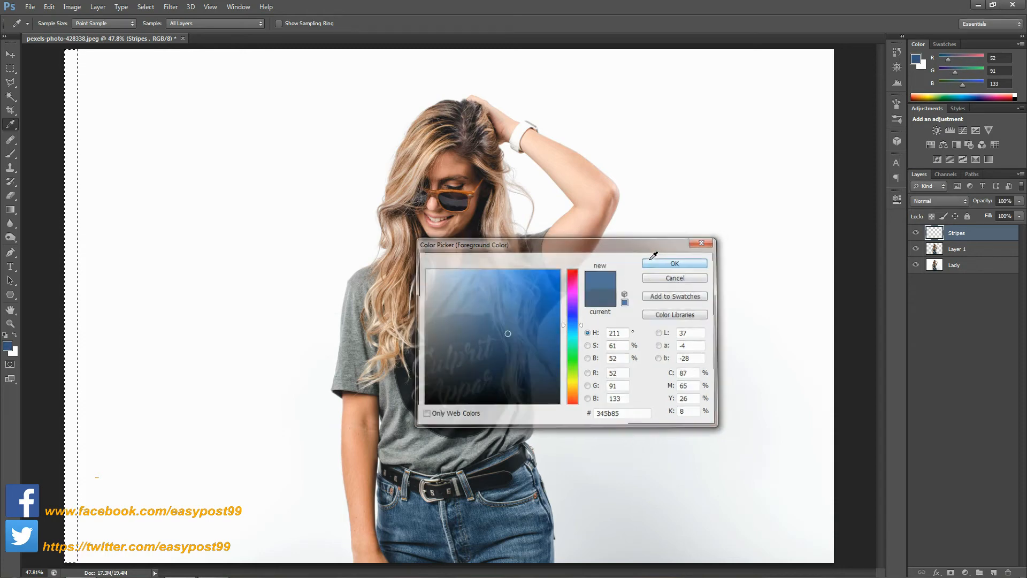
Fill the selected strip on the Stripes layer with the foreground colour at 100% opacity in Normal mode
left_click(50, 7)
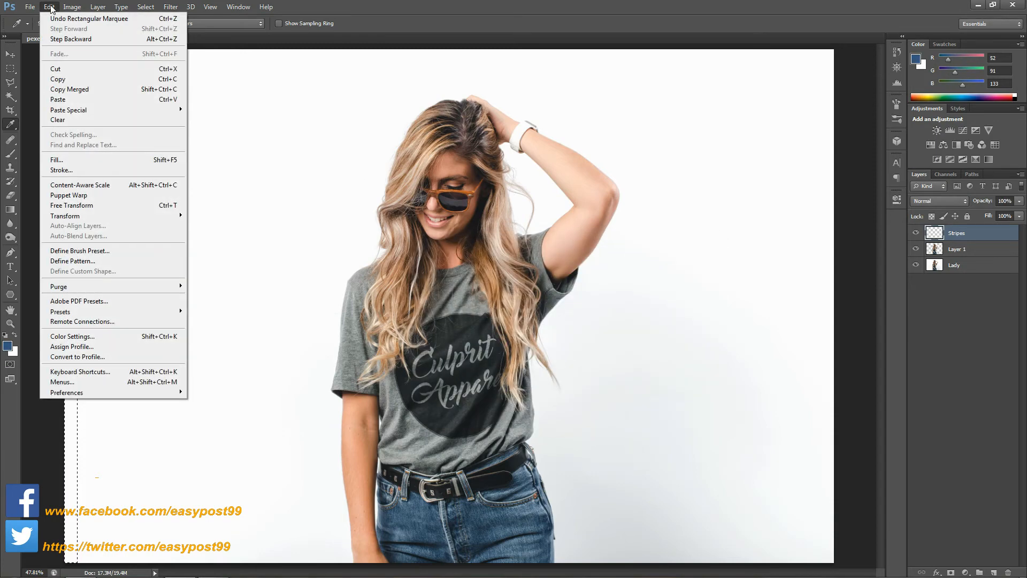
left_click(64, 159)
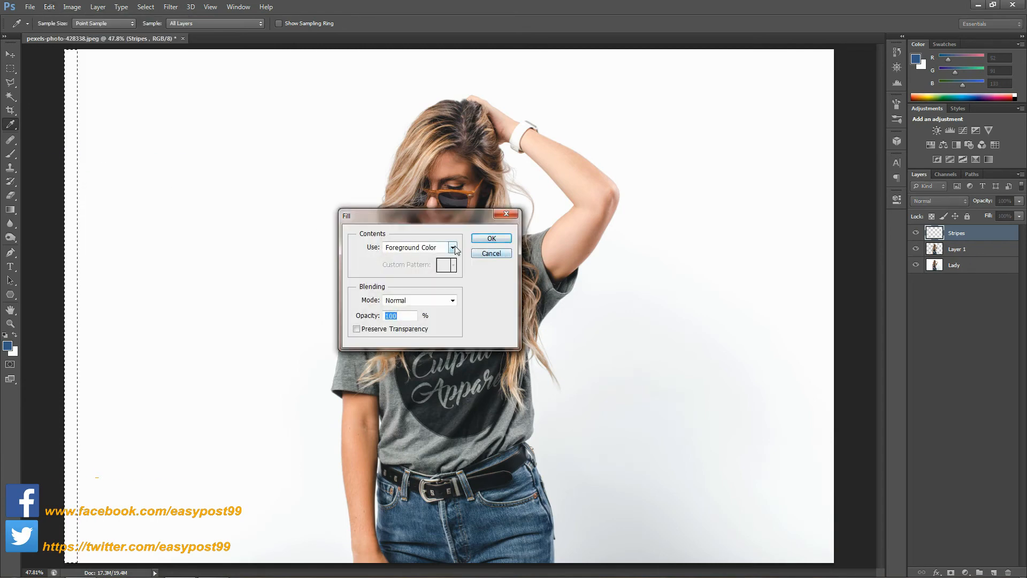
left_click(480, 241)
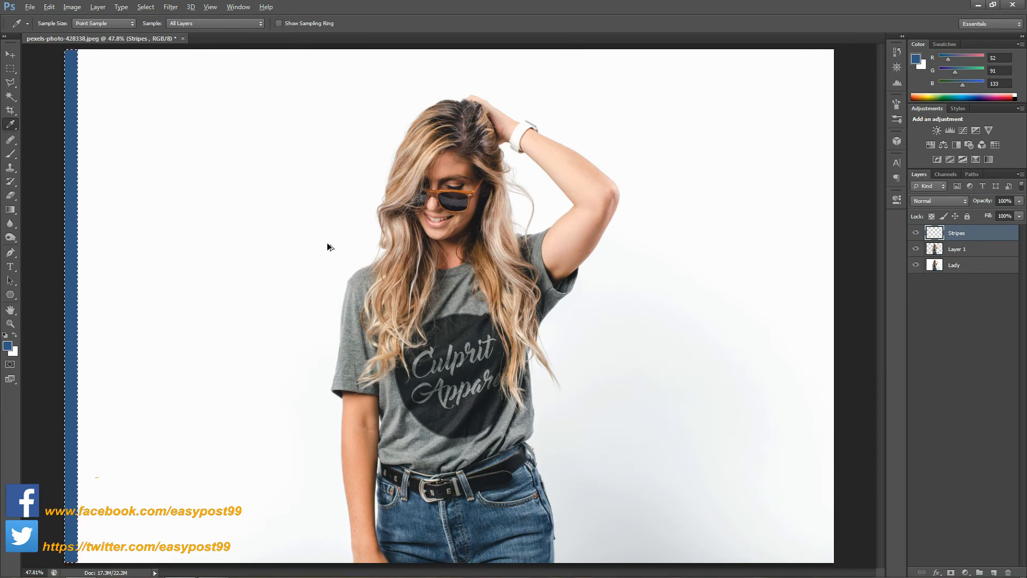
Free-transform a copy of the blue stripe, moving it horizontally to X 128.50 px and leaving a stripe-wide gap
key("ctrl+t")
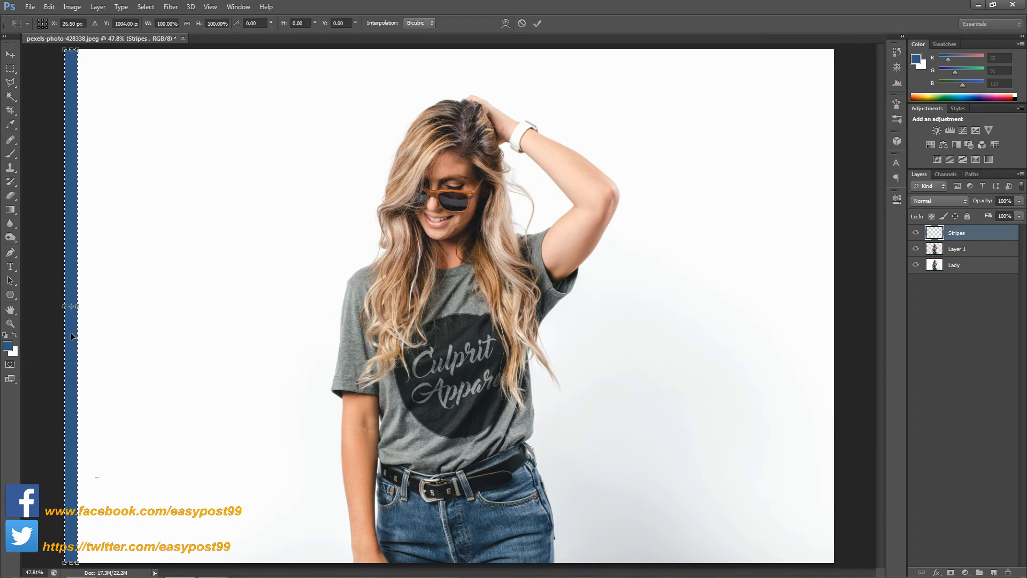
left_click_drag(71, 333, 98, 333)
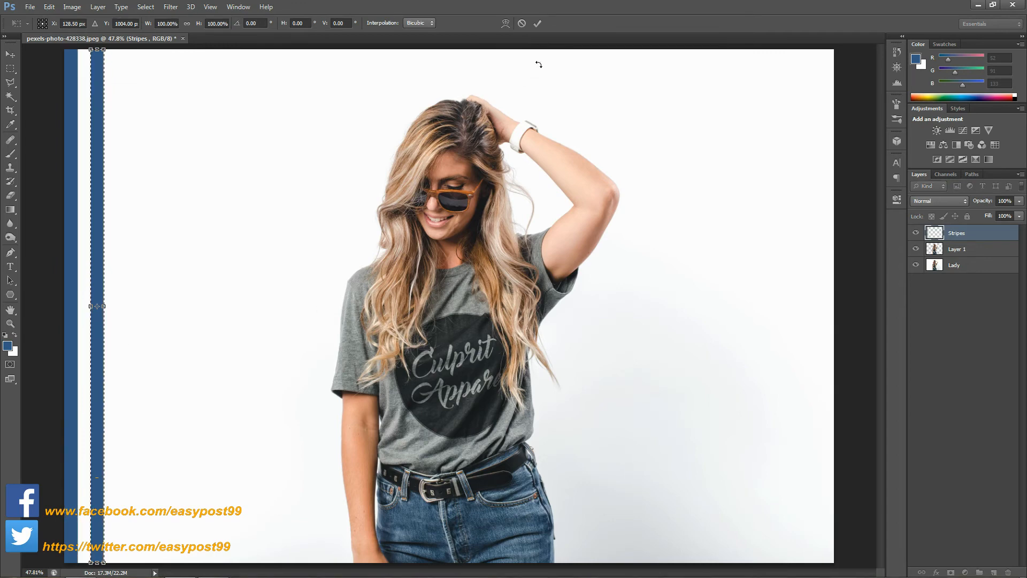
left_click(538, 24)
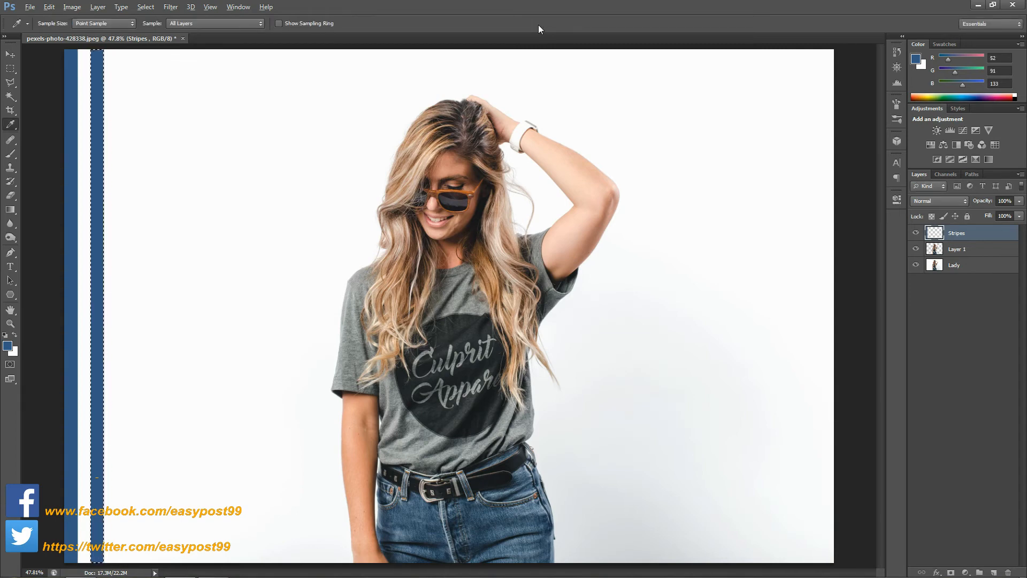
Repeat the stripe's copy-and-move 27 times so evenly spaced stripes span the photo's width, and deselect
key("ctrl+alt+shift+t")
key("ctrl+alt+shift+t")
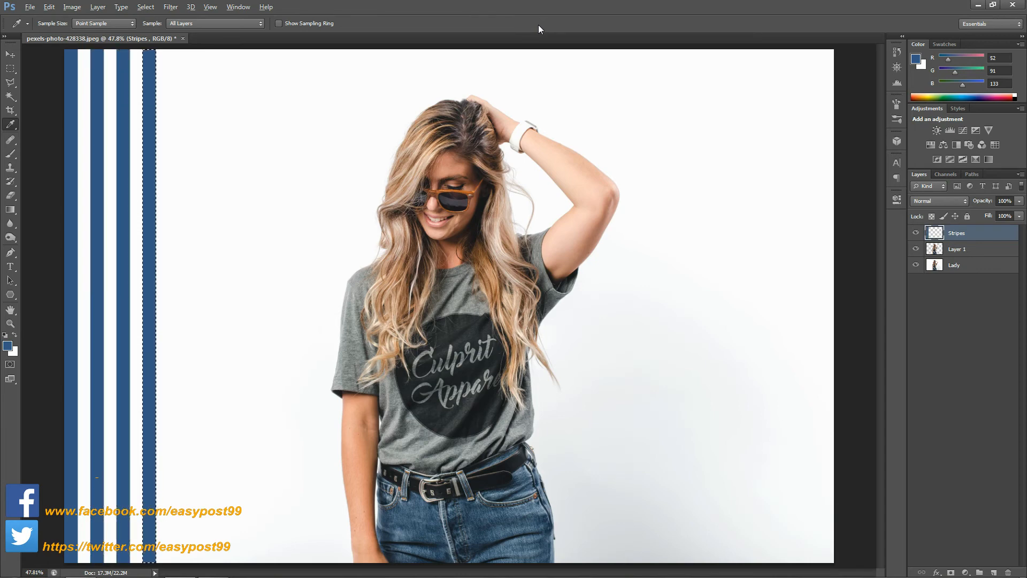
key("ctrl+alt+shift+t")
key("ctrl+alt+shift+t")
key("ctrl+alt+shift+t")
key("ctrl+alt+shift+t")
key("ctrl+alt+shift+t")
key("ctrl+alt+shift+t")
key("ctrl+alt+shift+t")
key("ctrl+alt+shift+t")
key("ctrl+alt+shift+t")
key("ctrl+alt+shift+t")
key("ctrl+alt+shift+t")
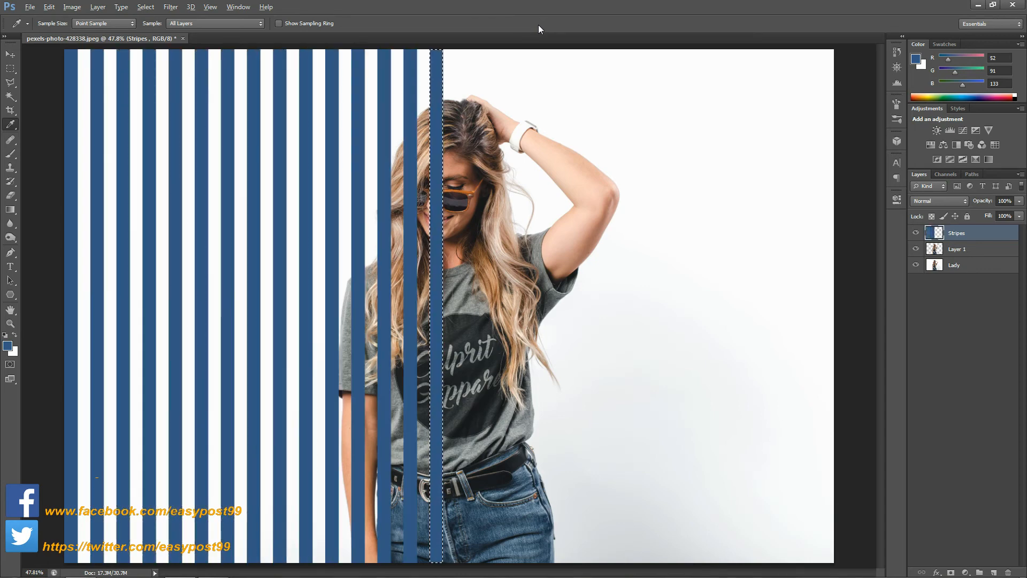
key("ctrl+alt+shift+t")
key("ctrl+alt+shift+t")
key("ctrl+alt+shift+t")
key("ctrl+alt+shift+t")
key("ctrl+alt+shift+t")
key("ctrl+alt+shift+t")
key("ctrl+alt+shift+t")
key("ctrl+alt+shift+t")
key("ctrl+alt+shift+t")
key("ctrl+alt+shift+t")
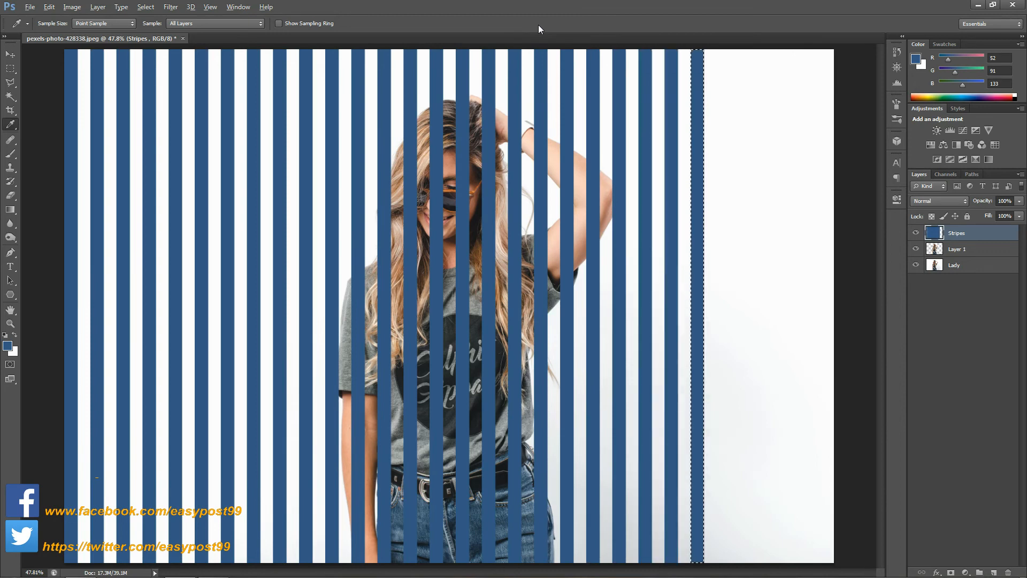
key("ctrl+alt+shift+t")
key("ctrl+alt+shift+t")
key("ctrl+alt+shift+t")
key("ctrl+alt+shift+t")
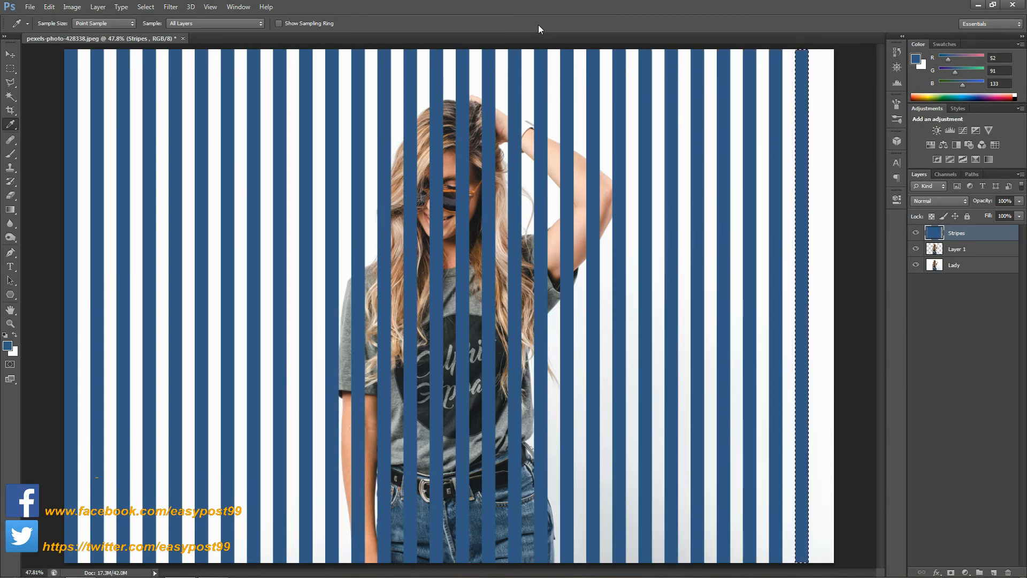
key("ctrl+d")
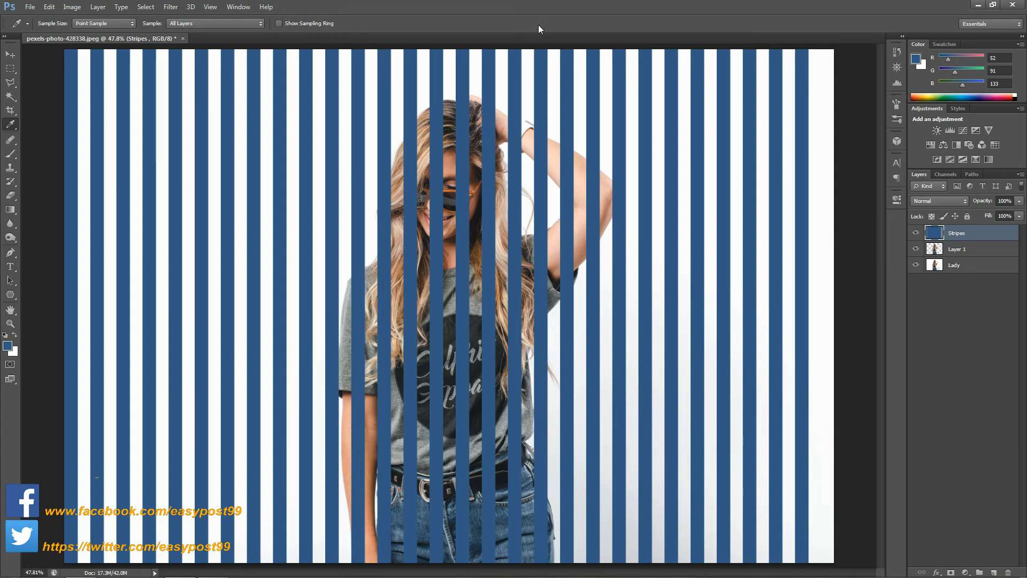
key("ctrl+minus")
key("ctrl+minus")
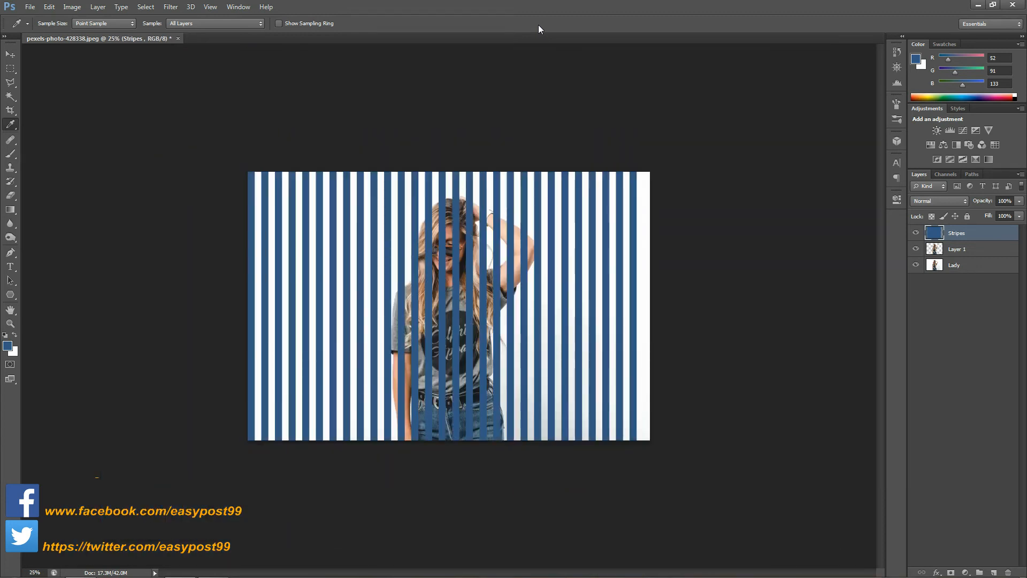
Free-transform the Stripes layer to 178.49% height and rotate it 45° so diagonal stripes cover the photo
key("ctrl+t")
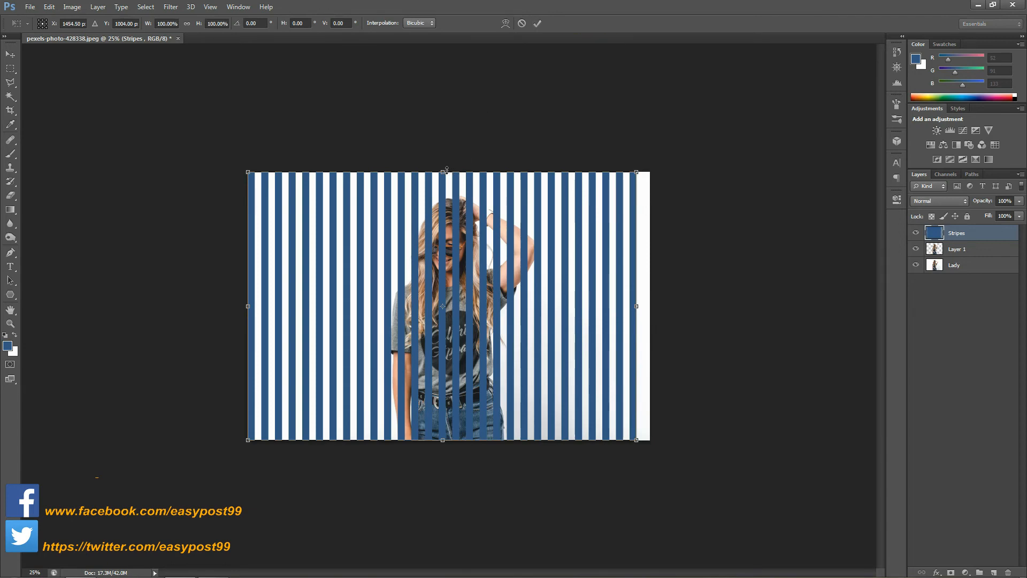
left_click_drag(443, 171, 441, 67)
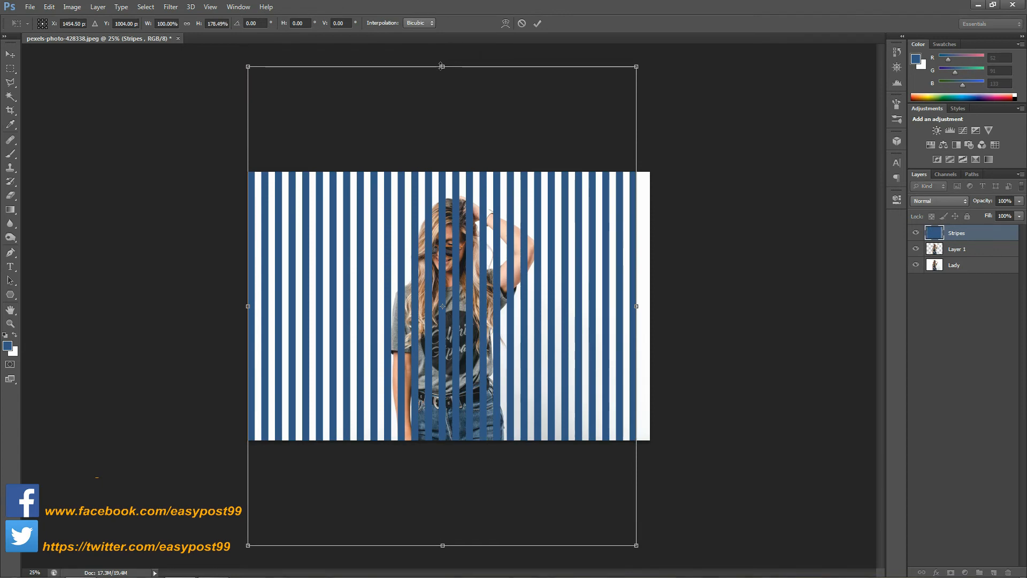
left_click(259, 23)
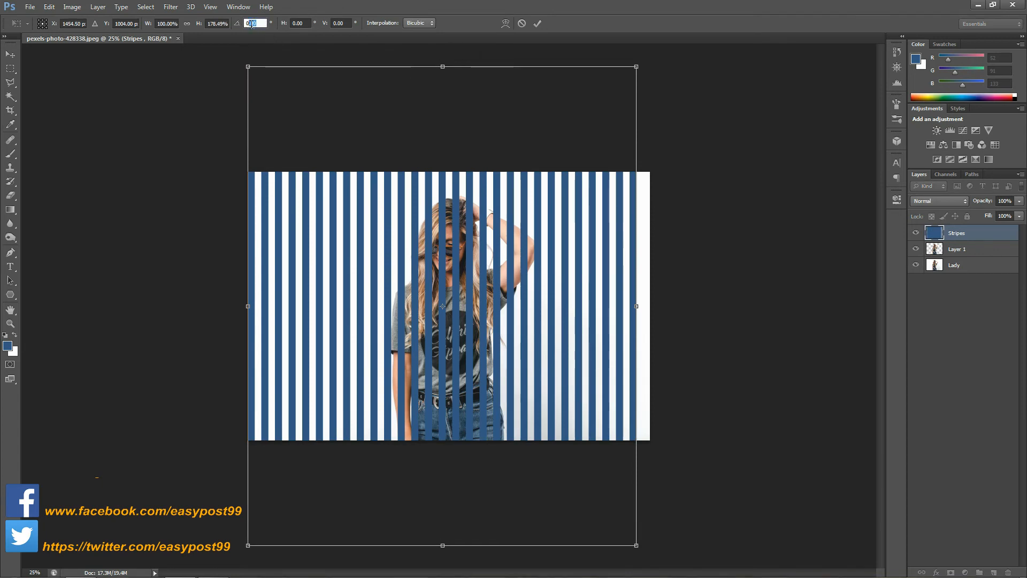
type("45")
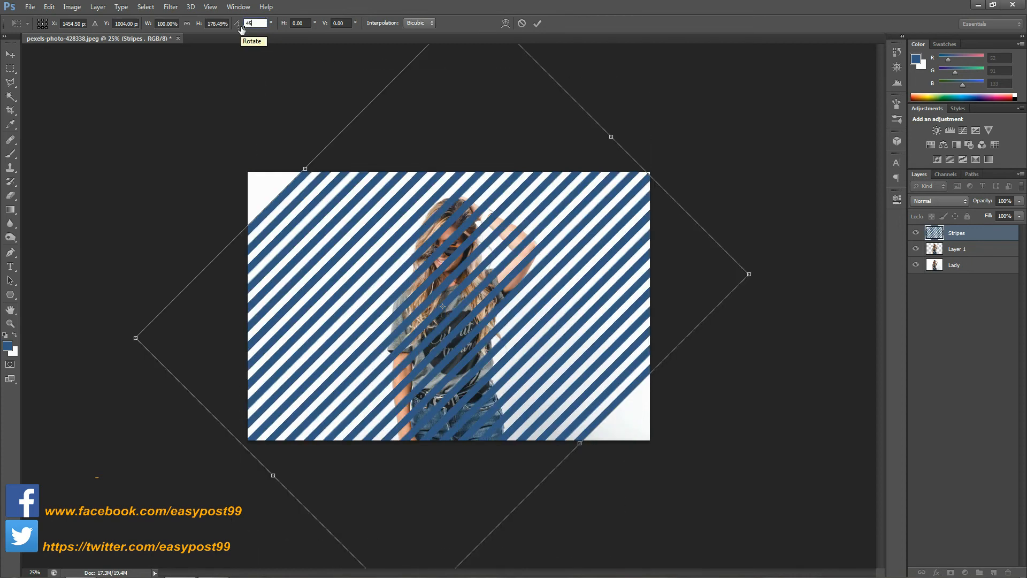
left_click(537, 23)
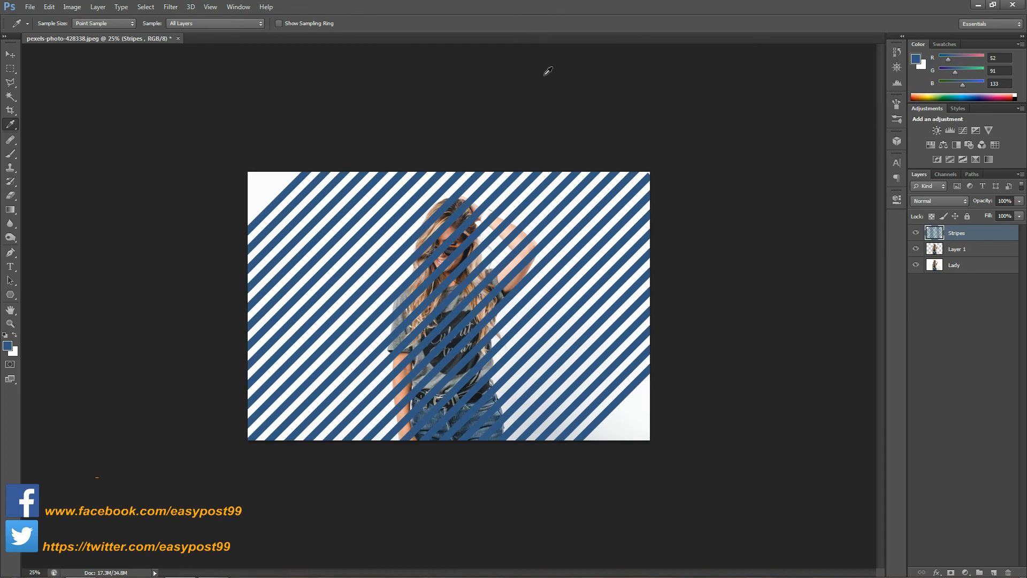
Slide the diagonal stripes left to fill the photo's left side and cut away everything right of the woman's face
key("v")
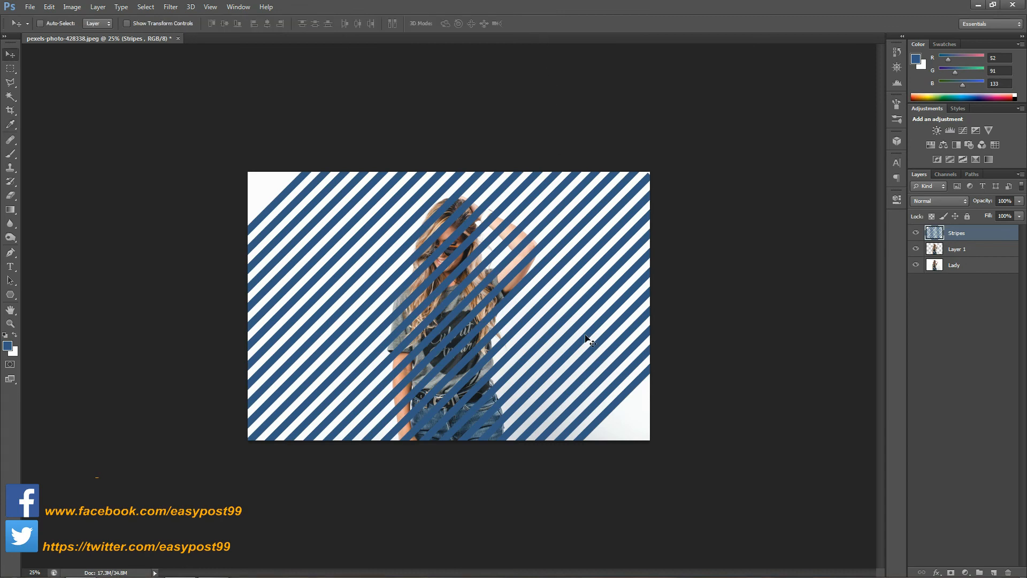
left_click_drag(589, 340, 507, 341)
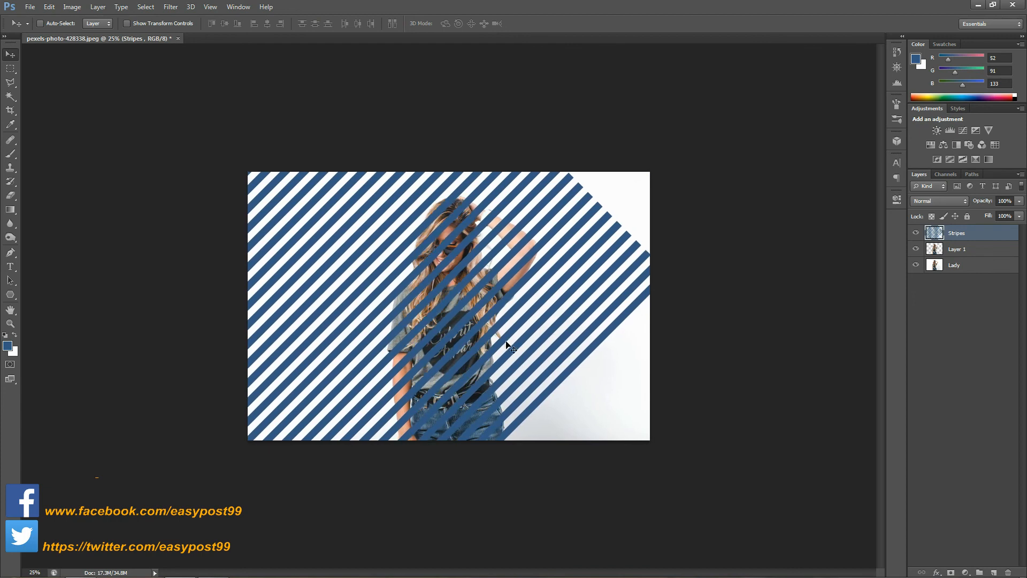
key("ctrl+0")
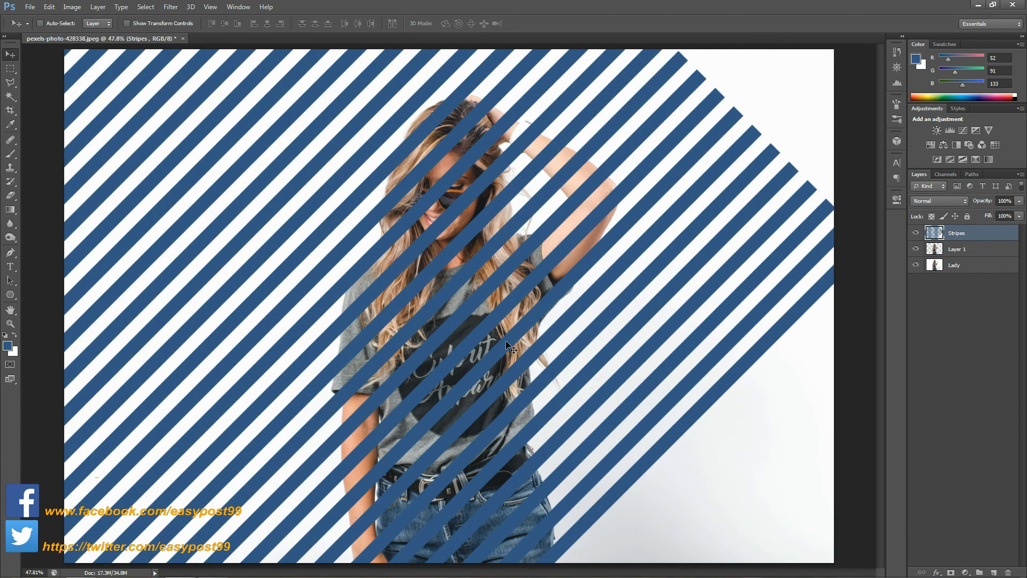
key("m")
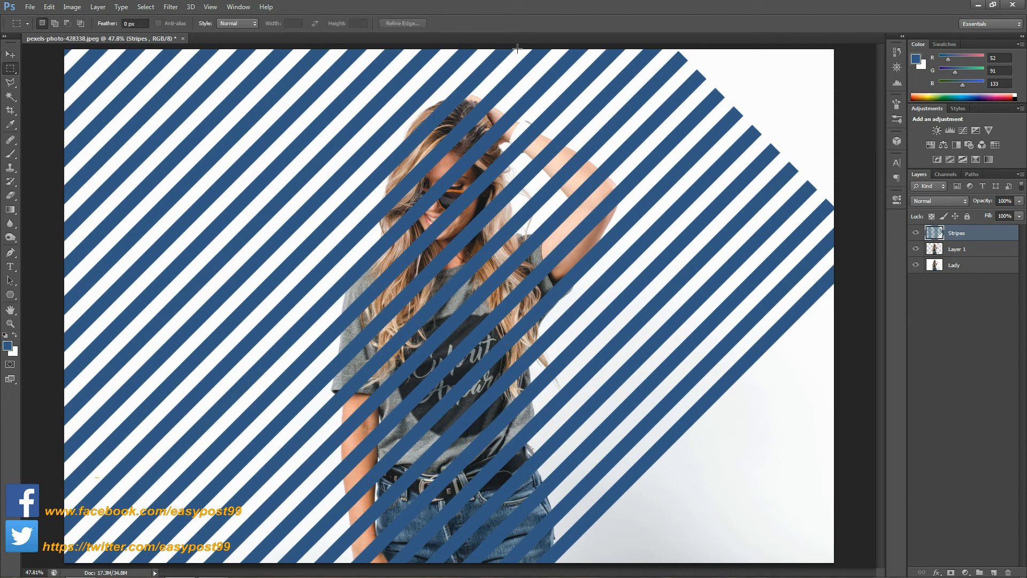
left_click_drag(515, 49, 837, 571)
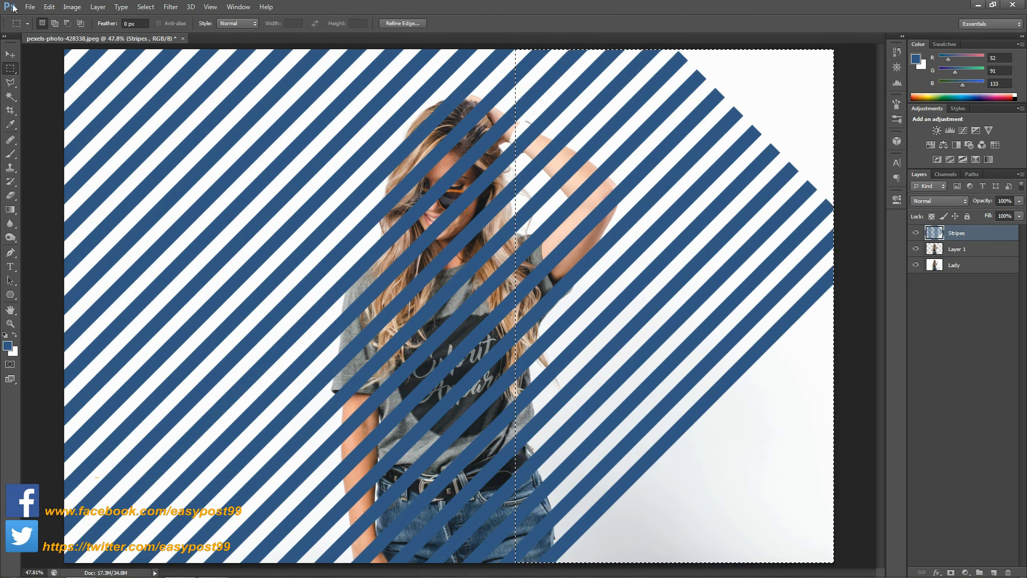
left_click(49, 7)
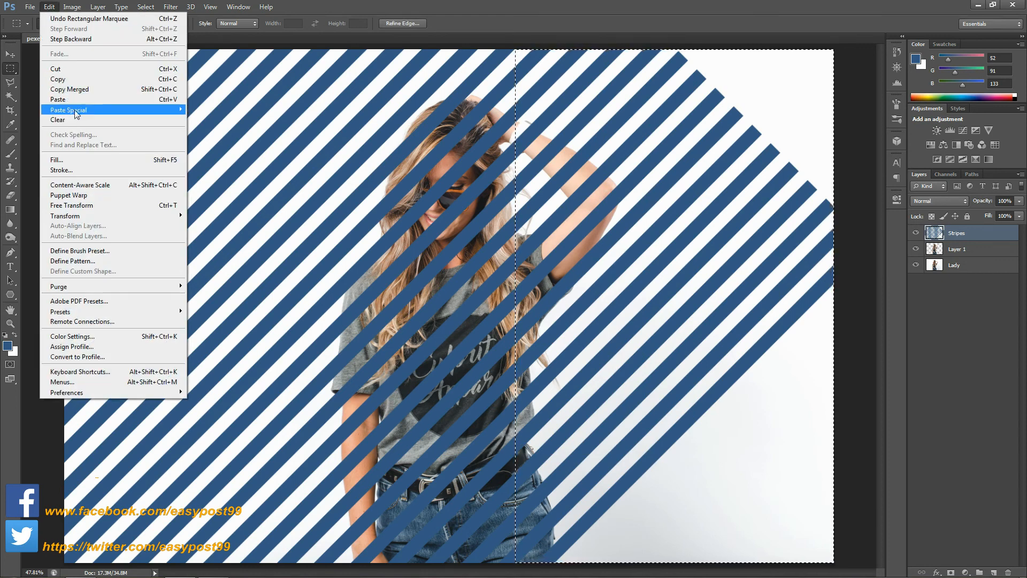
left_click(58, 69)
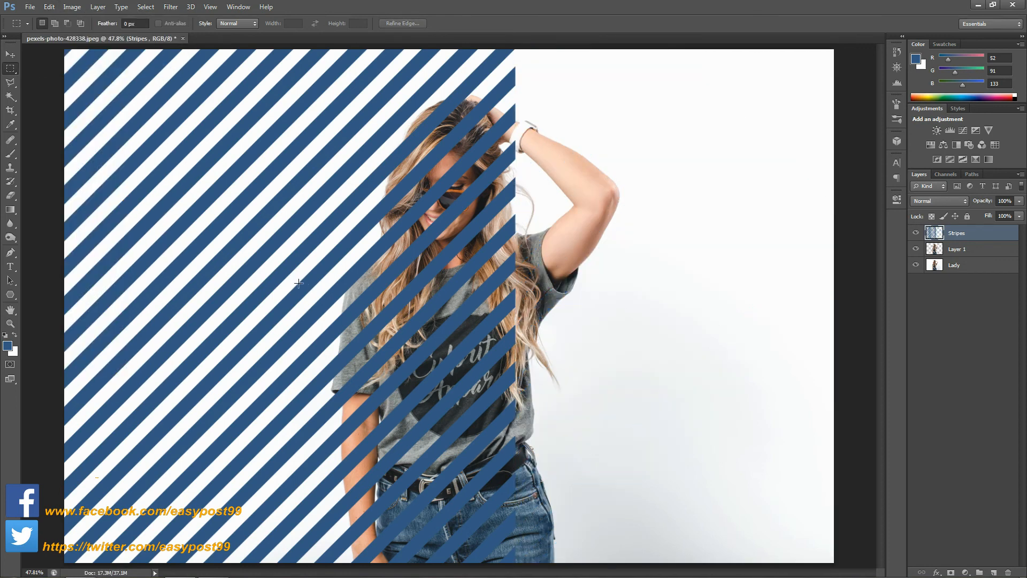
Move the cut stripes further left, delete the stray stripe fragments on the right side of the photo, and deselect
key("v")
left_click_drag(407, 339, 289, 342)
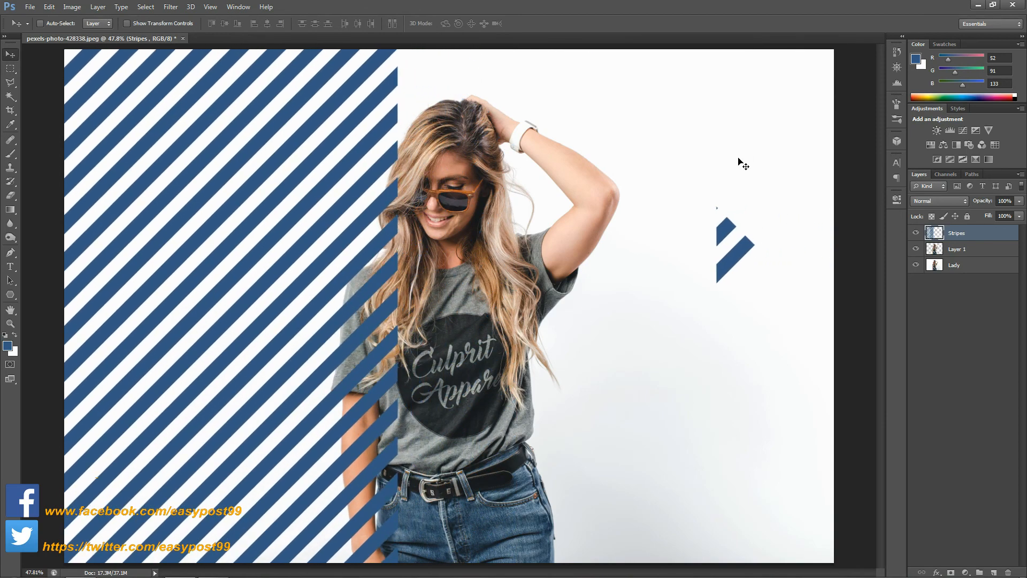
key("m")
left_click_drag(703, 167, 767, 322)
key("Delete")
key("ctrl+d")
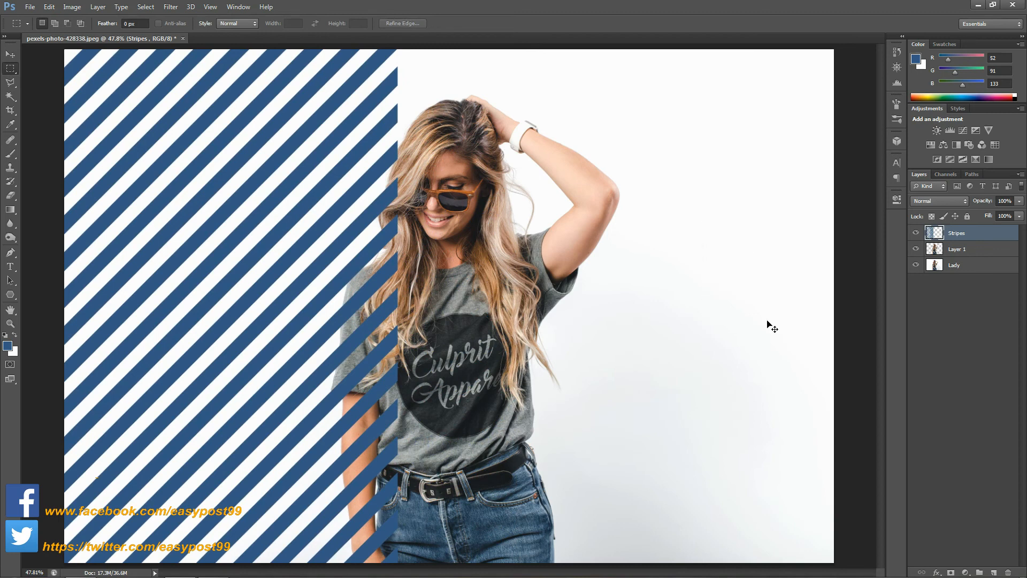
Duplicate the Stripes layer and flip the copy horizontally
key("ctrl+j")
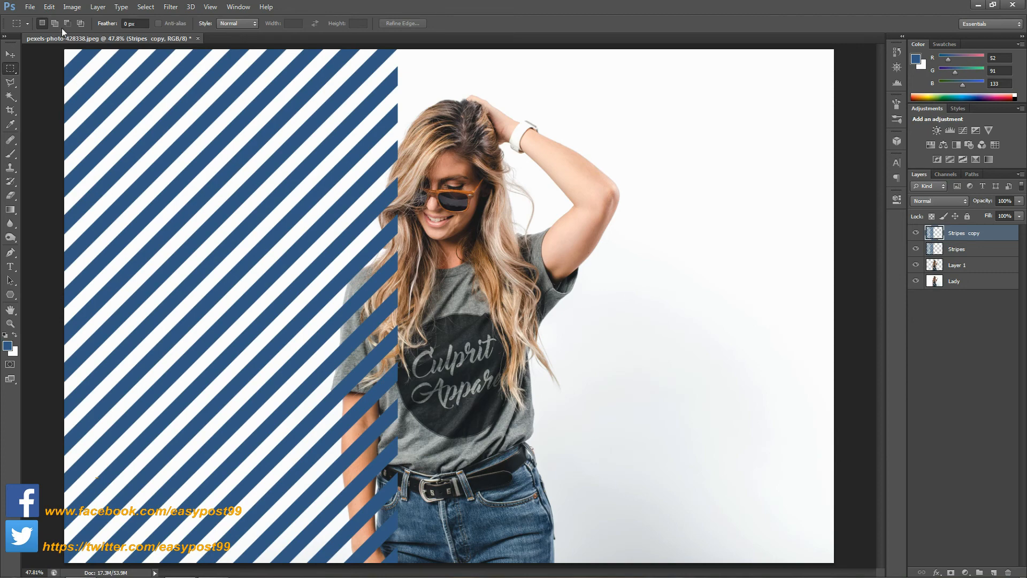
left_click(49, 7)
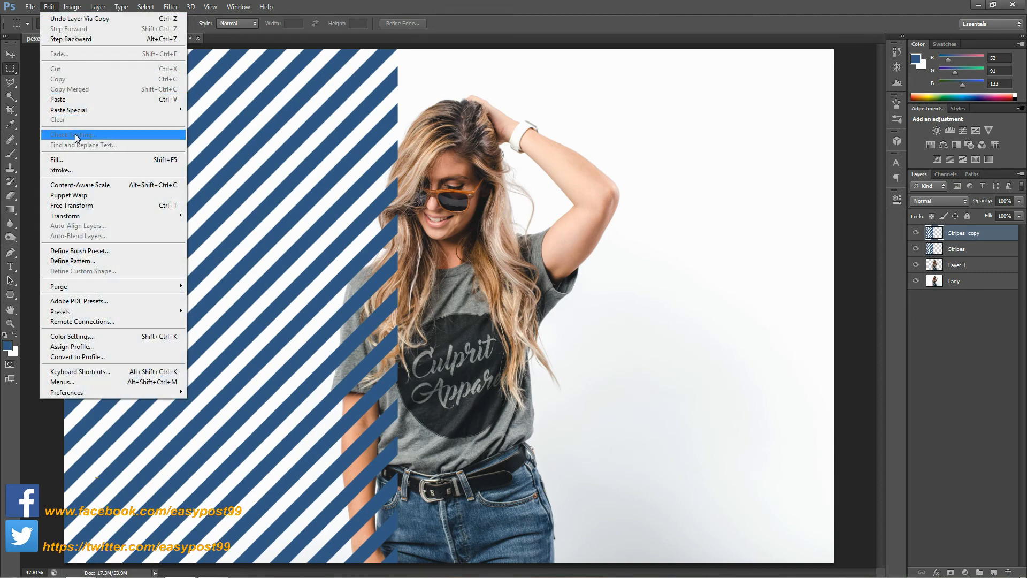
mouse_move(149, 220)
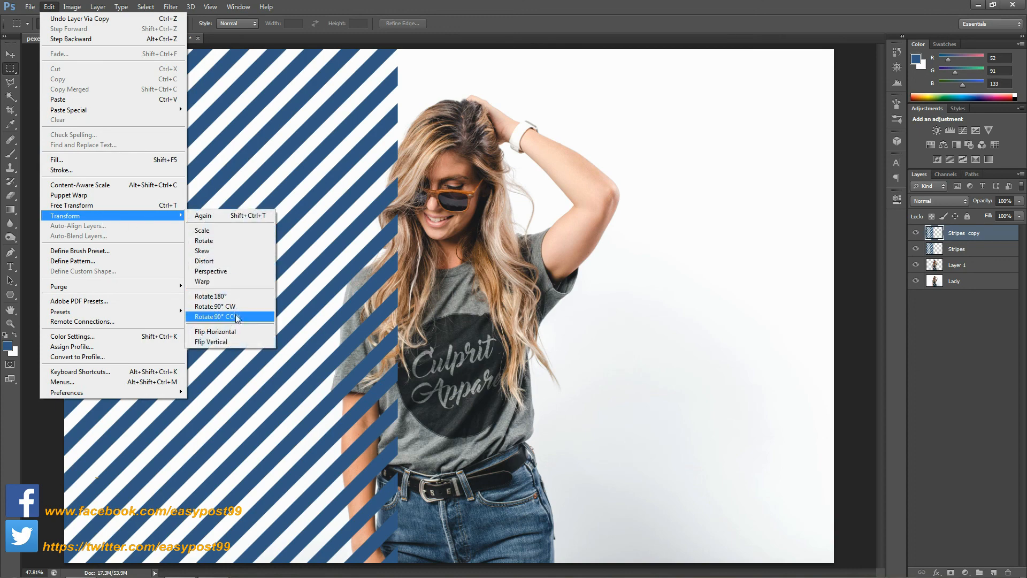
left_click(241, 335)
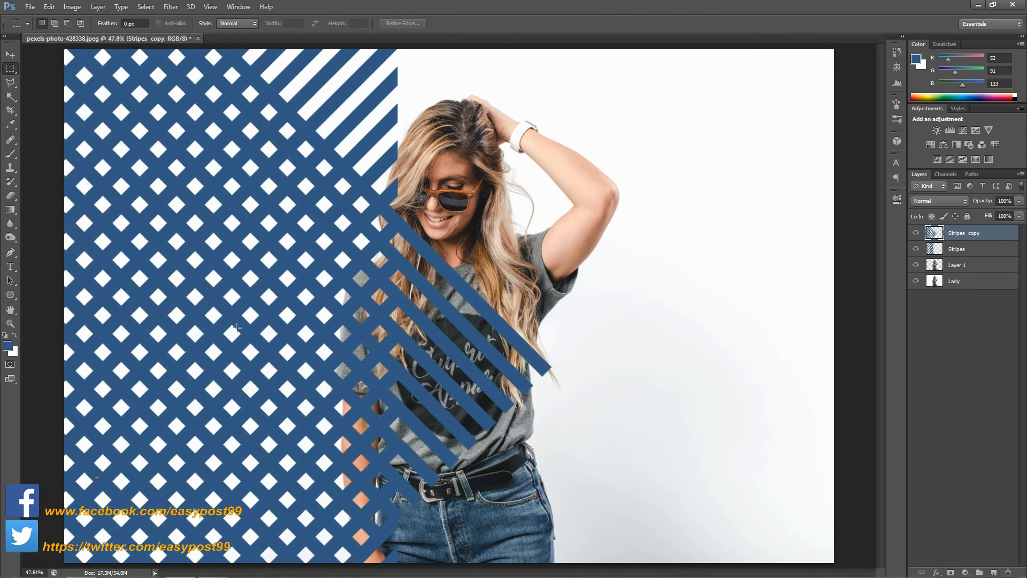
Move the mirrored copy right until its edge meets the original stripes as upward-pointing chevrons, and merge it into the Stripes layer
key("v")
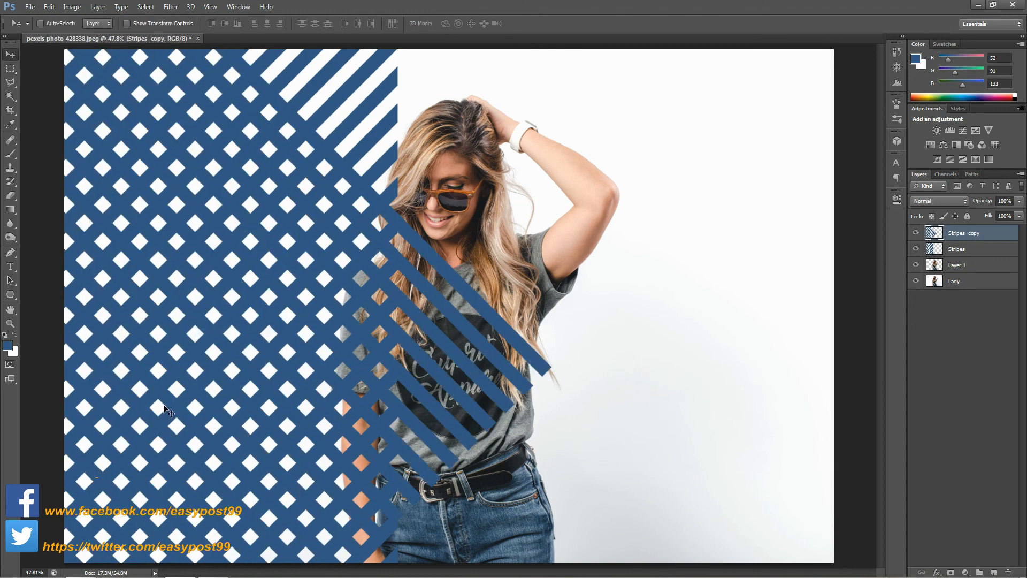
left_click_drag(178, 415, 435, 420)
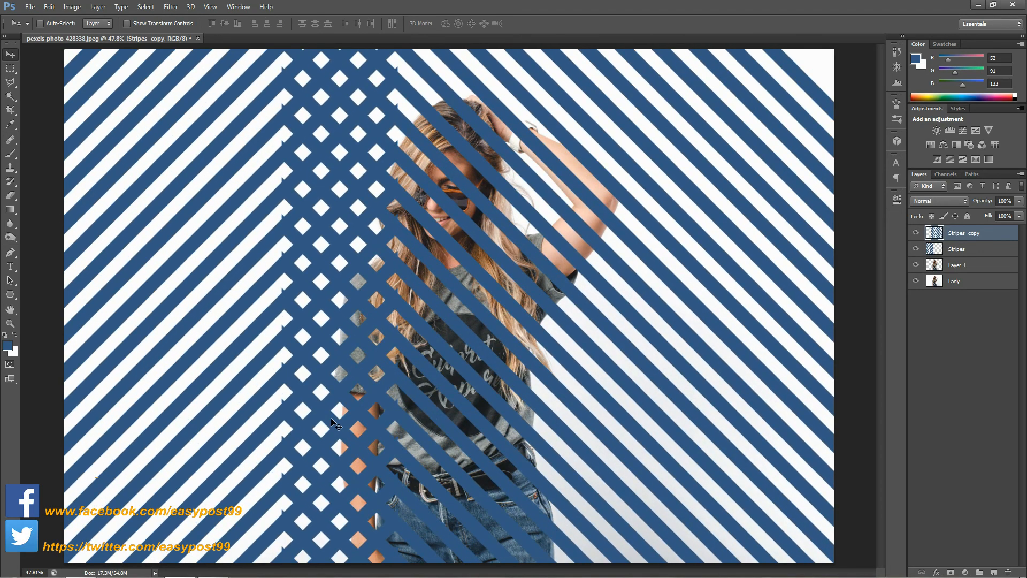
left_click_drag(336, 425, 426, 406)
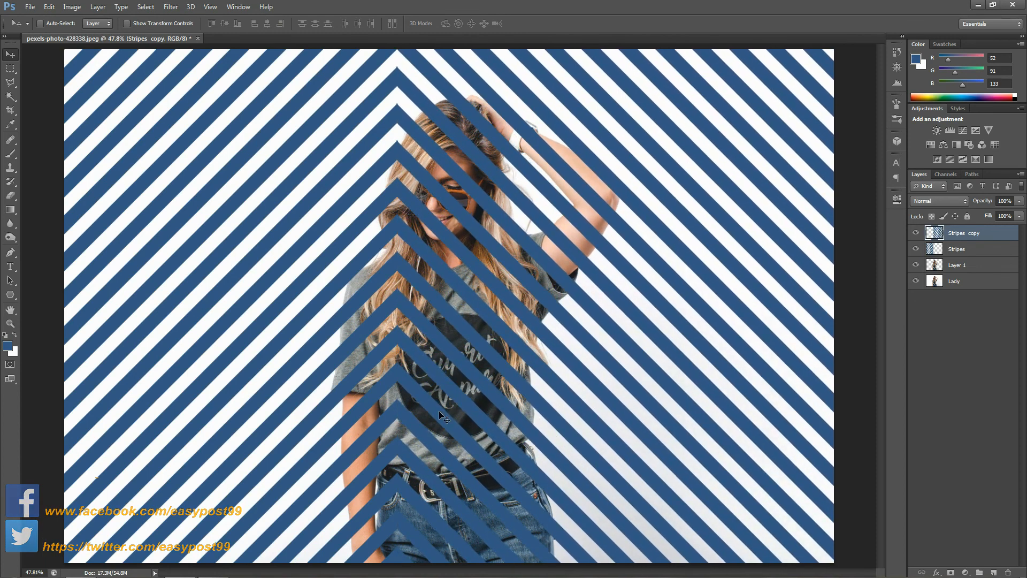
key("Right")
key("Right")
key("Right")
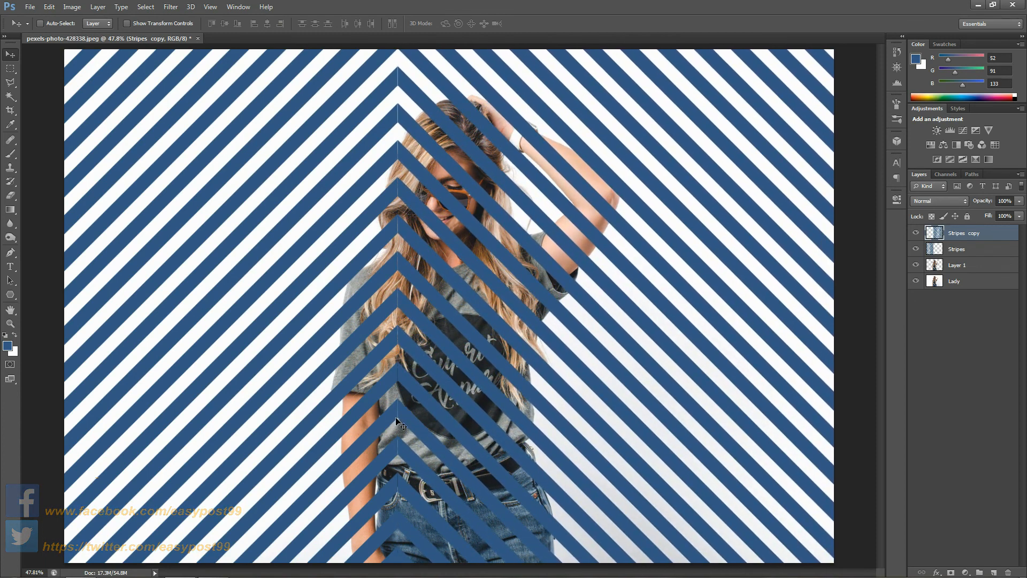
key("Left")
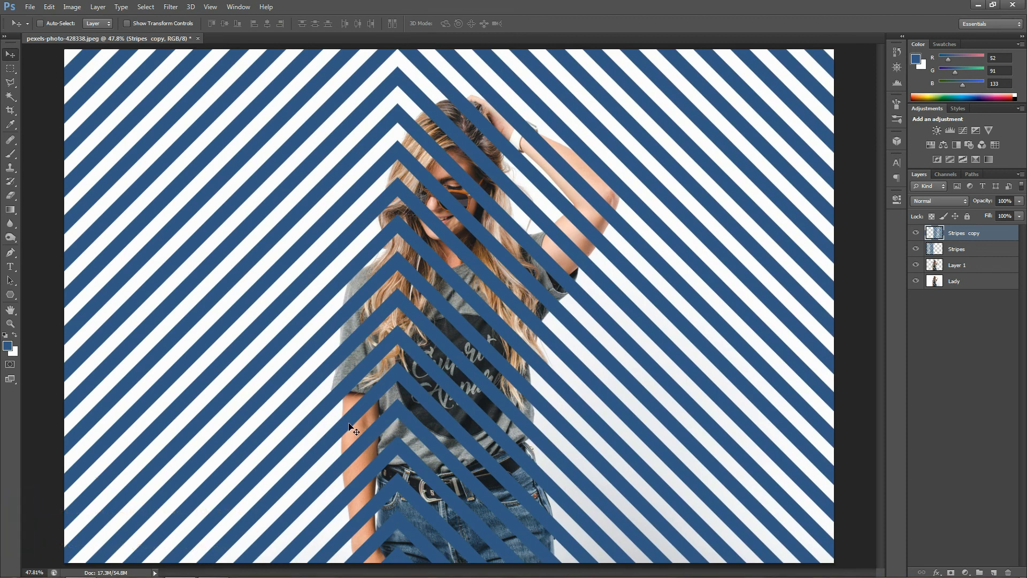
key("ctrl+e")
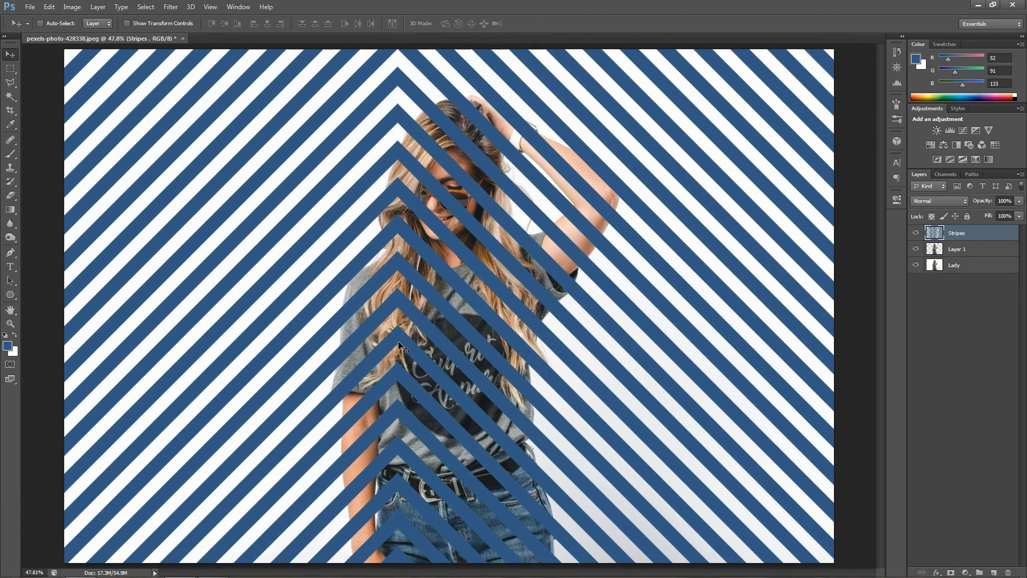
Shift the chevron pattern right to centre its peaks on the woman, and place the Stripes layer beneath Layer 1
left_click_drag(398, 342, 439, 347)
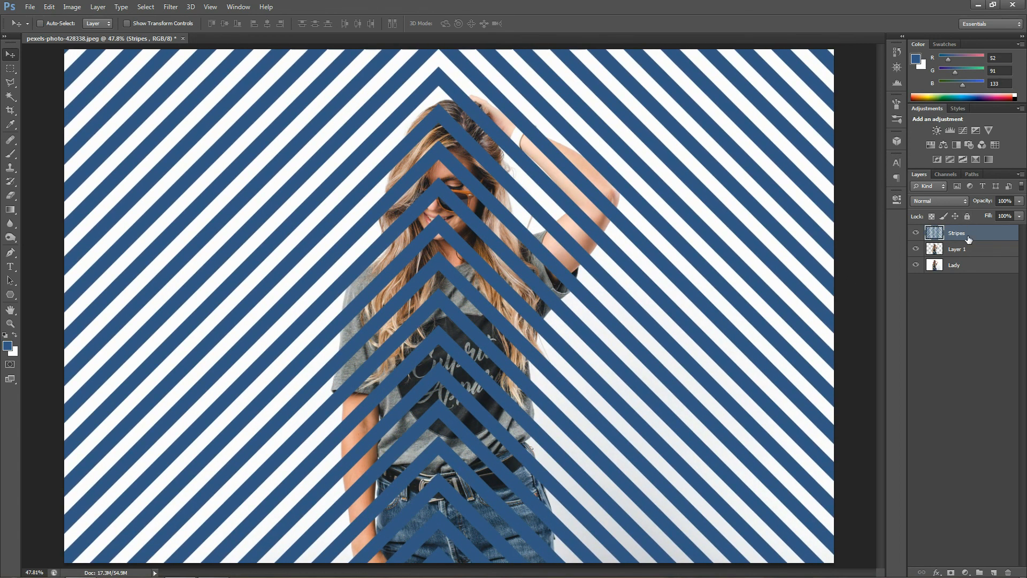
left_click_drag(968, 236, 971, 259)
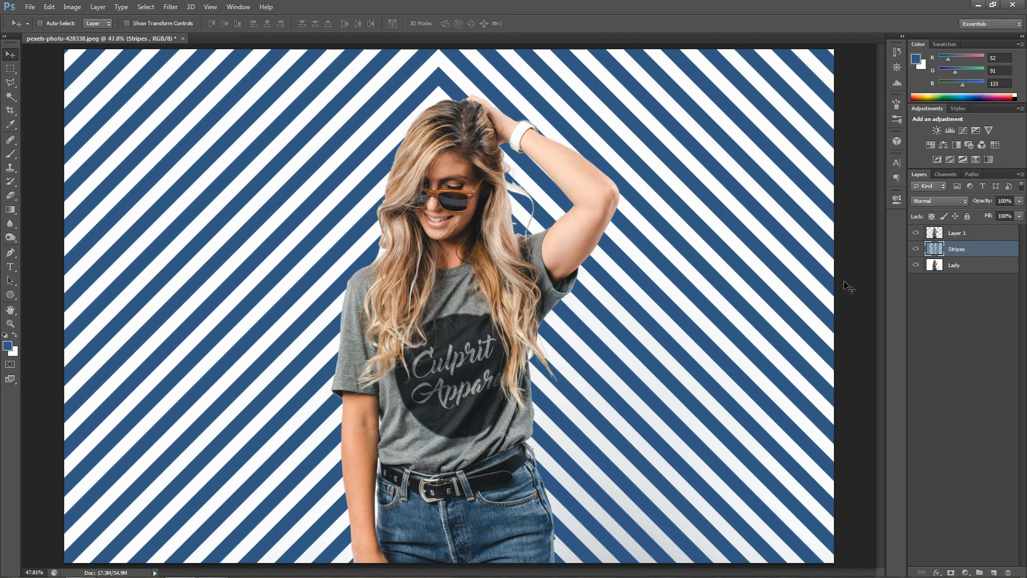
key("f")
key("f")
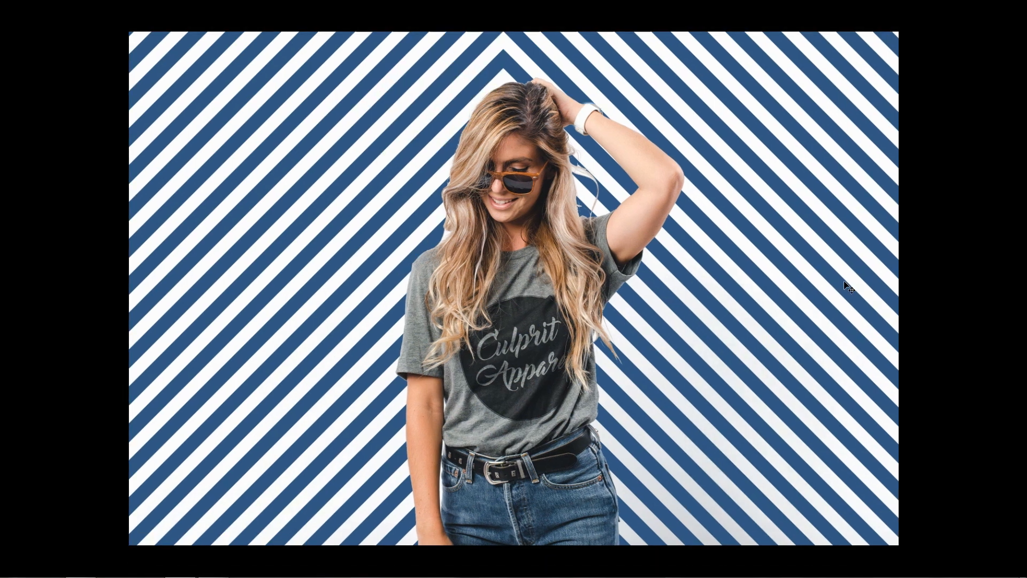
key("ctrl+plus")
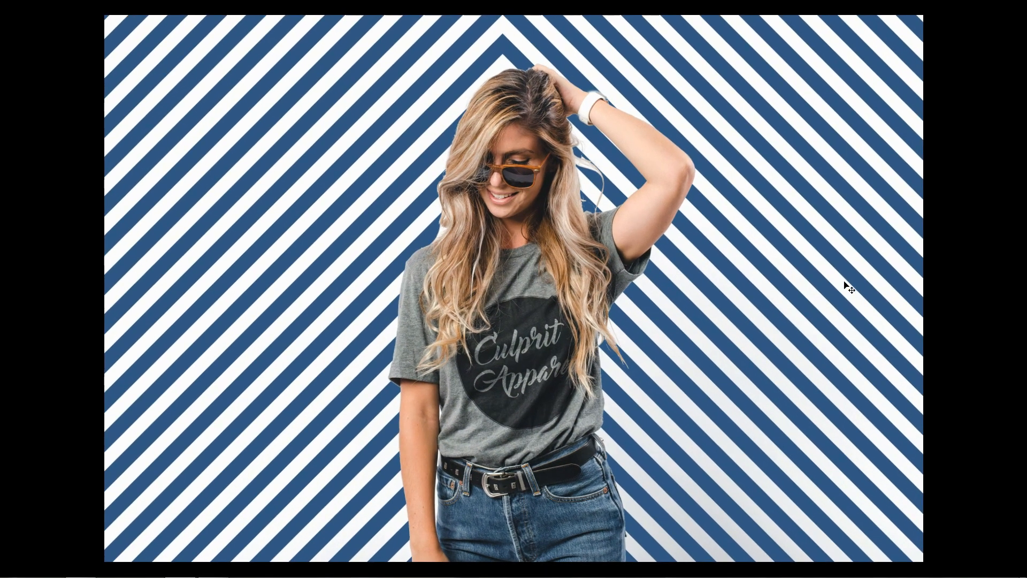